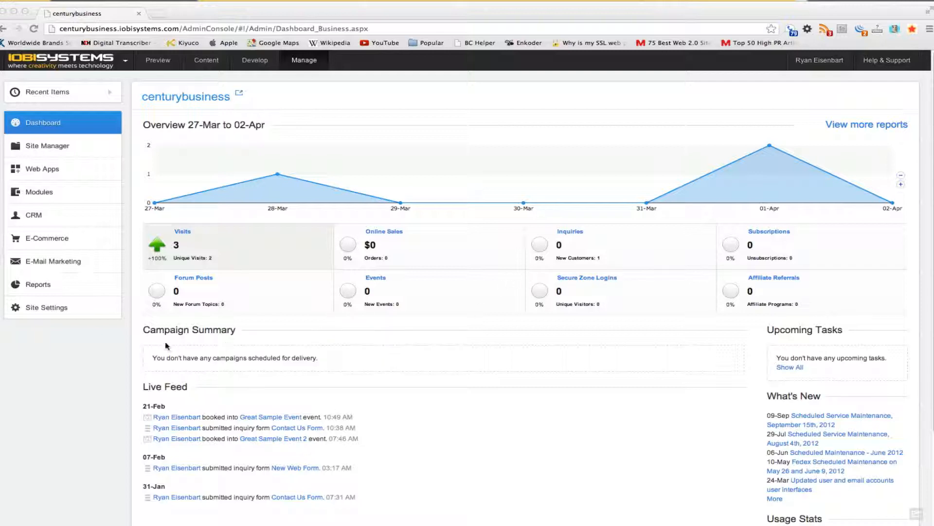
Open the e-mail campaigns under E-Mail Marketing and start a new email campaign.
left_click(57, 260)
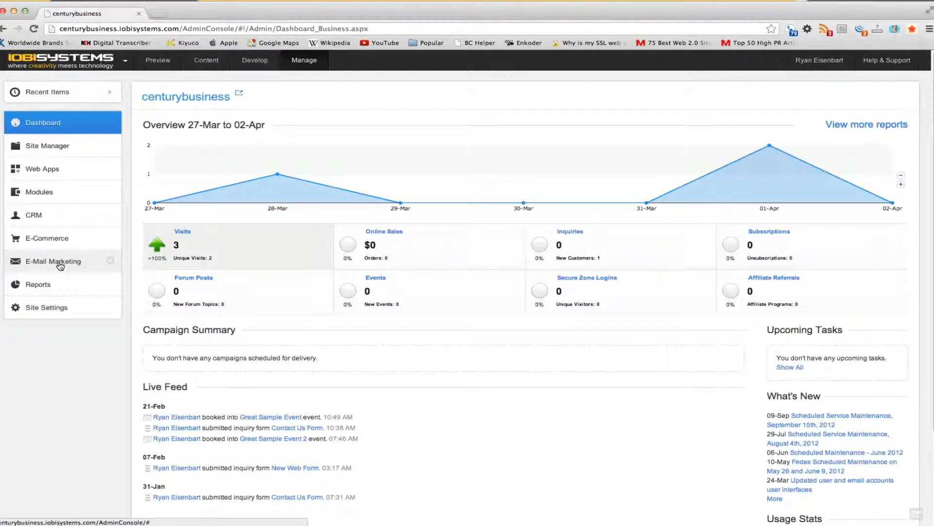
left_click(59, 263)
left_click(60, 278)
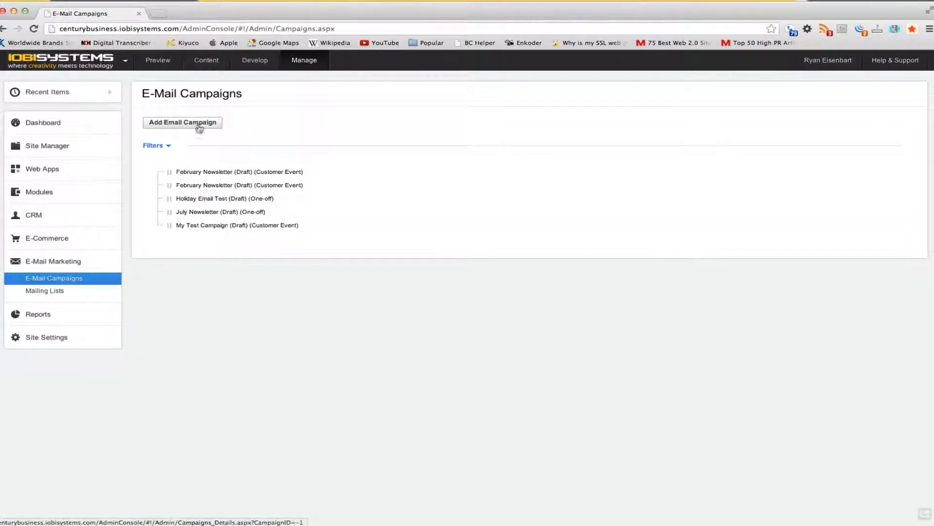
left_click(199, 125)
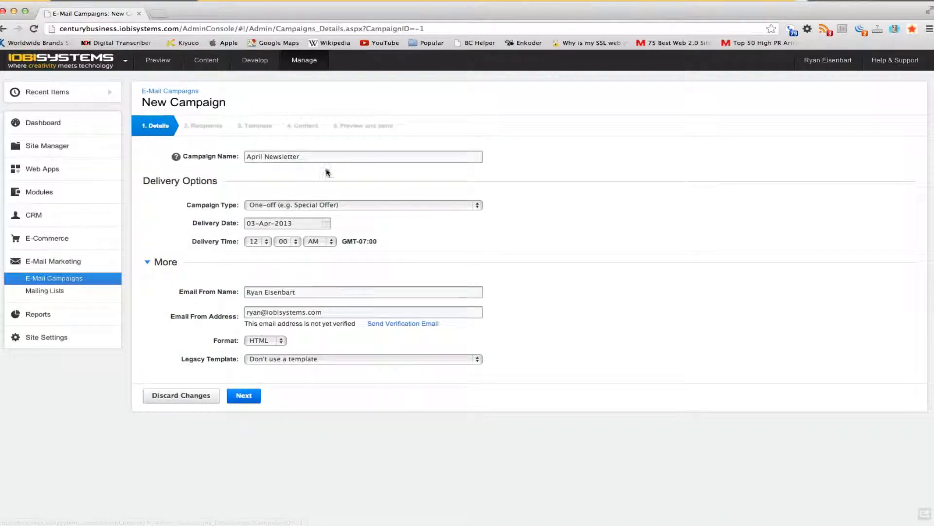
Keep the campaign name April Newsletter, choose the One-off (e.g. Special Offer) campaign type, and continue to the recipients.
left_click_drag(312, 156, 232, 140)
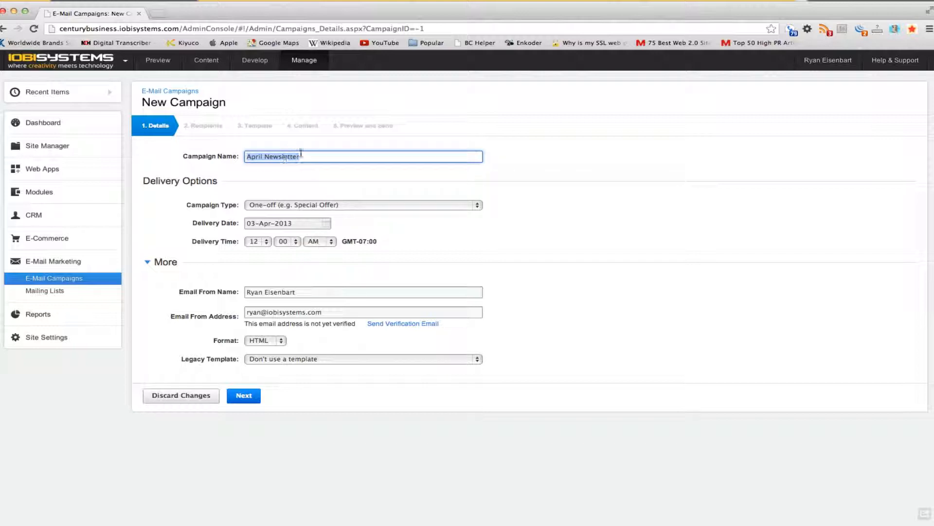
left_click(349, 206)
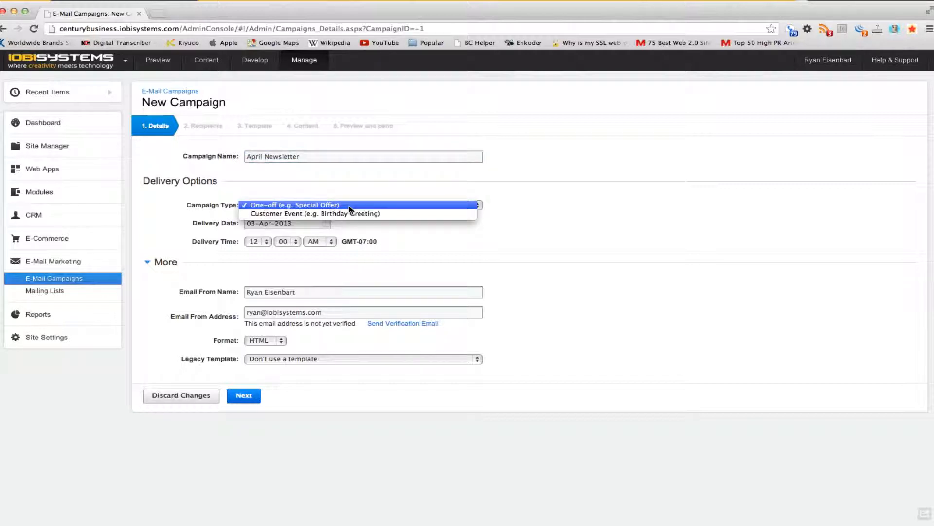
left_click(351, 205)
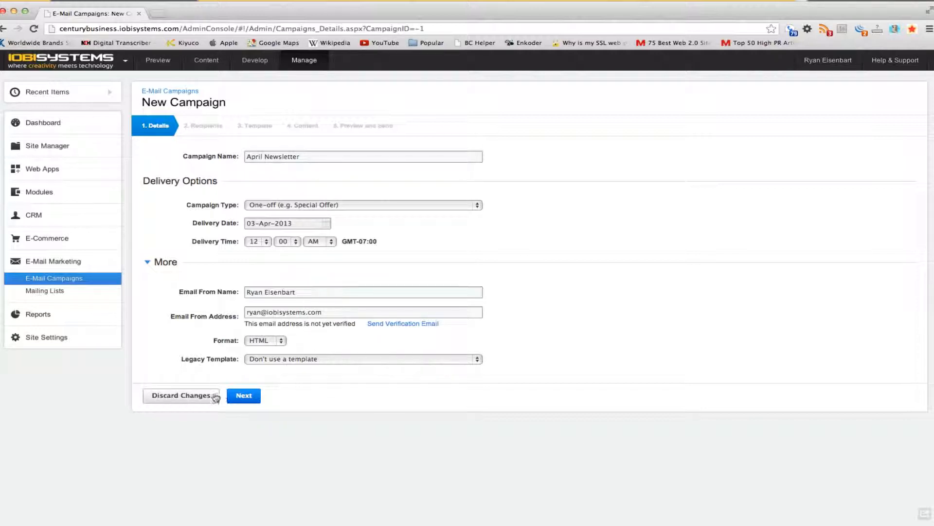
left_click(242, 396)
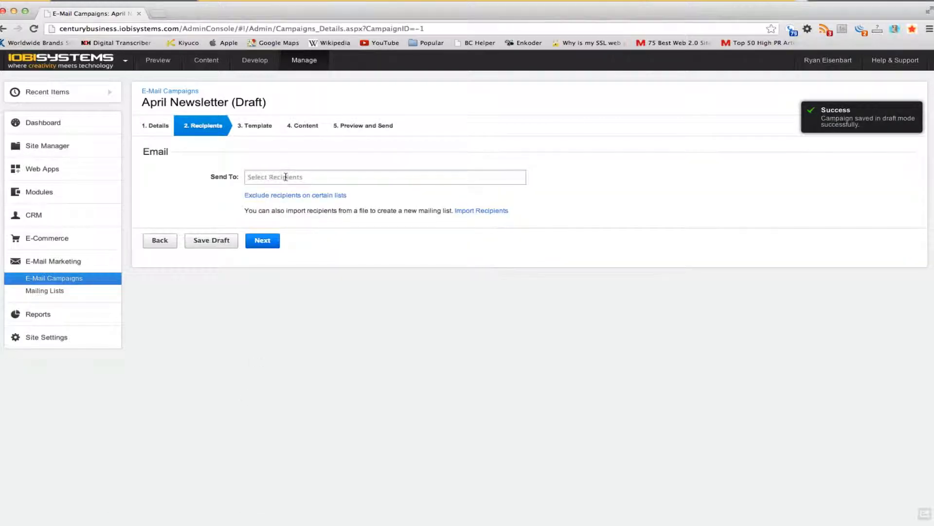
Add the Newsletter mailing list as the recipient of the April Newsletter campaign.
left_click(286, 176)
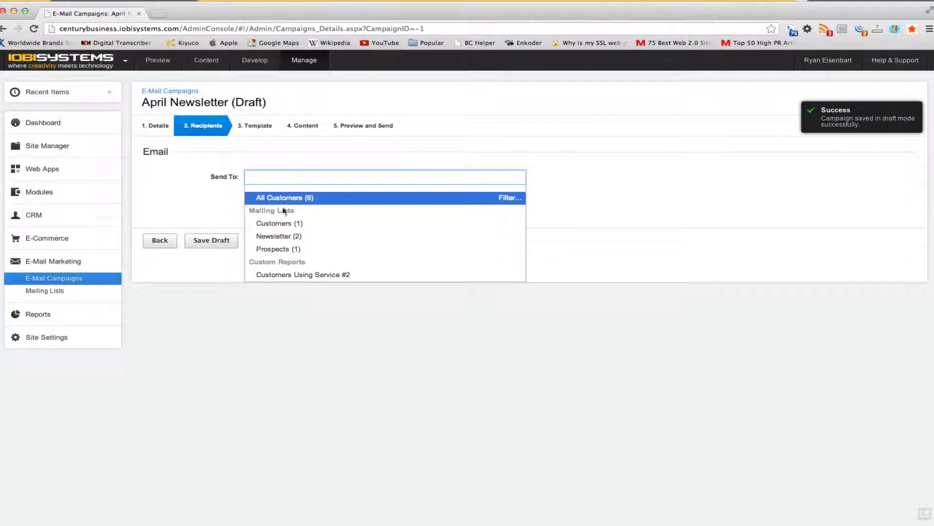
left_click(287, 237)
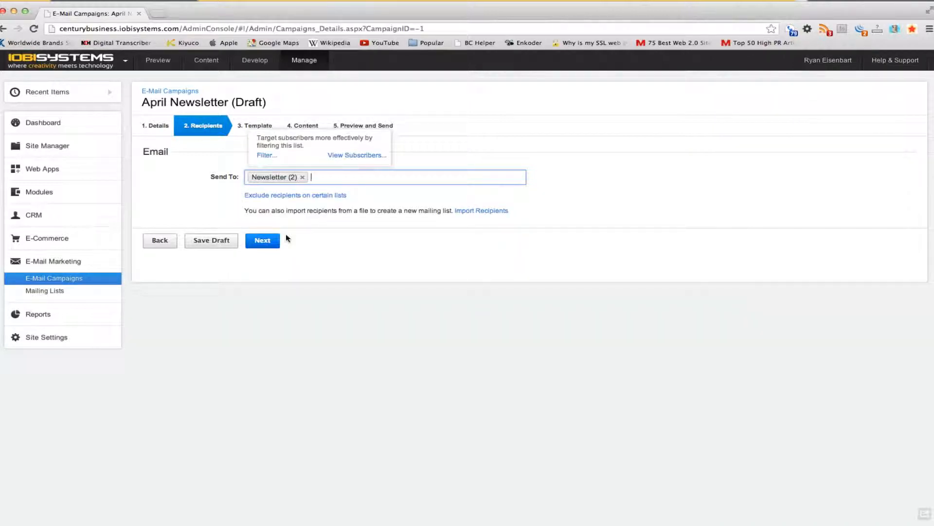
left_click(265, 156)
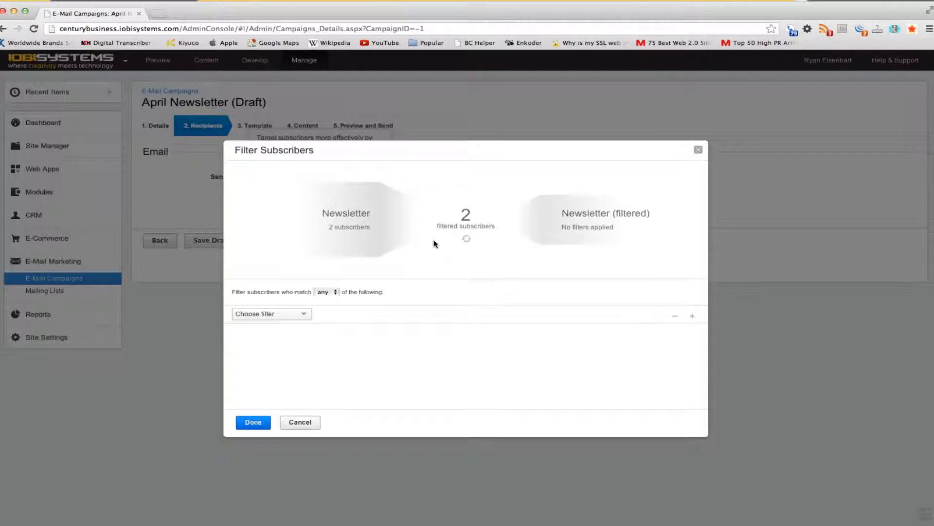
left_click(306, 315)
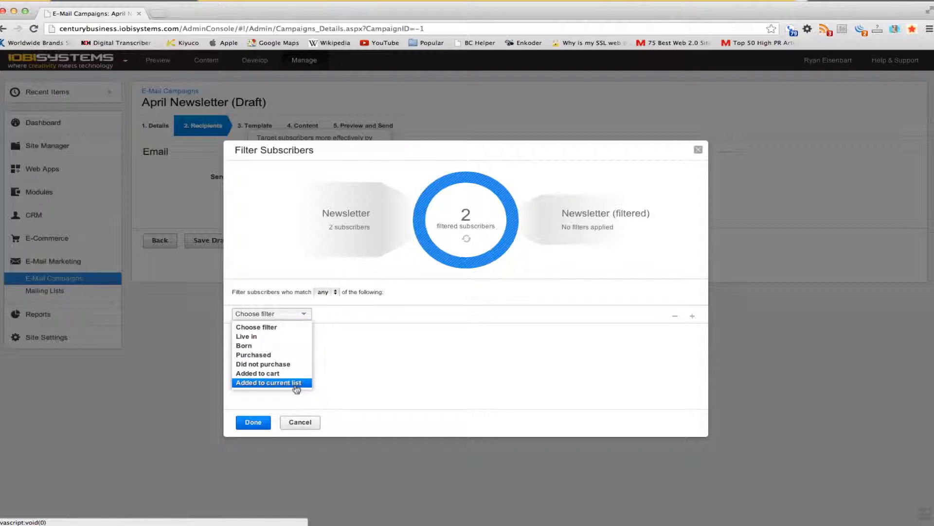
left_click(281, 356)
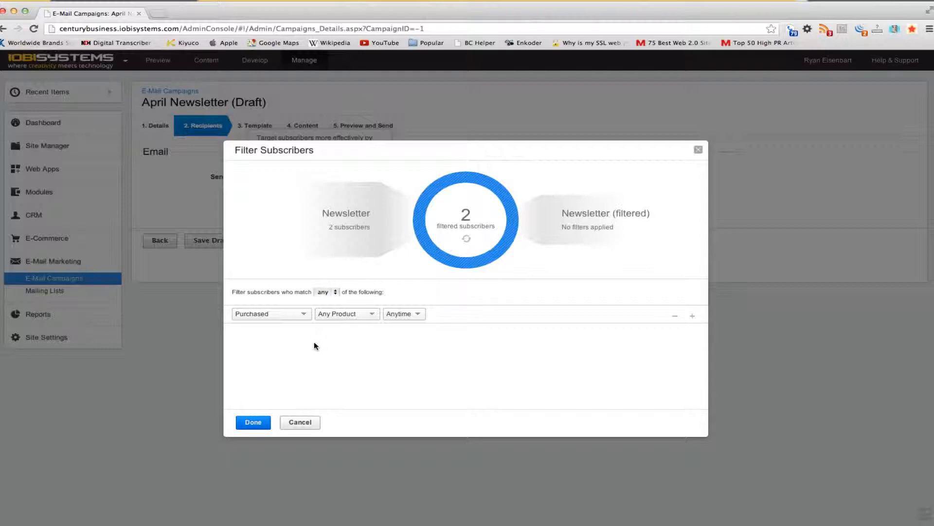
left_click(372, 315)
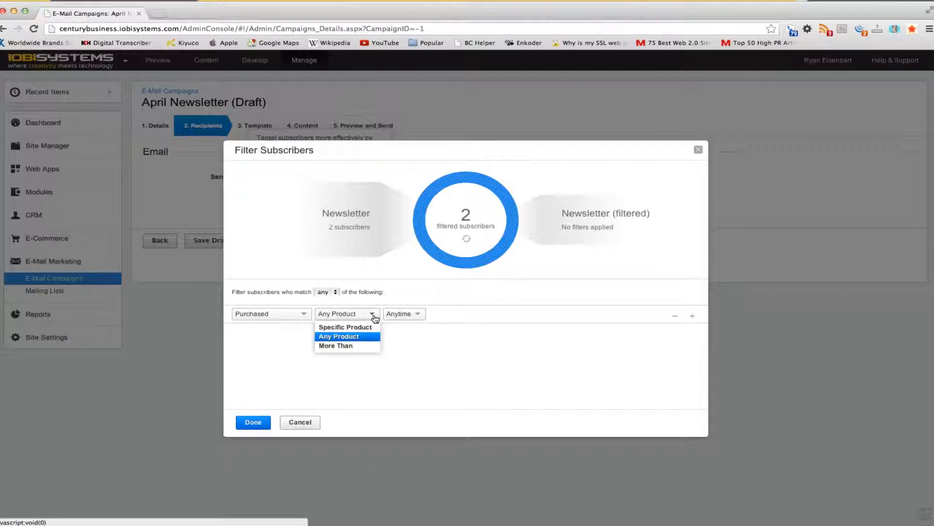
left_click(366, 337)
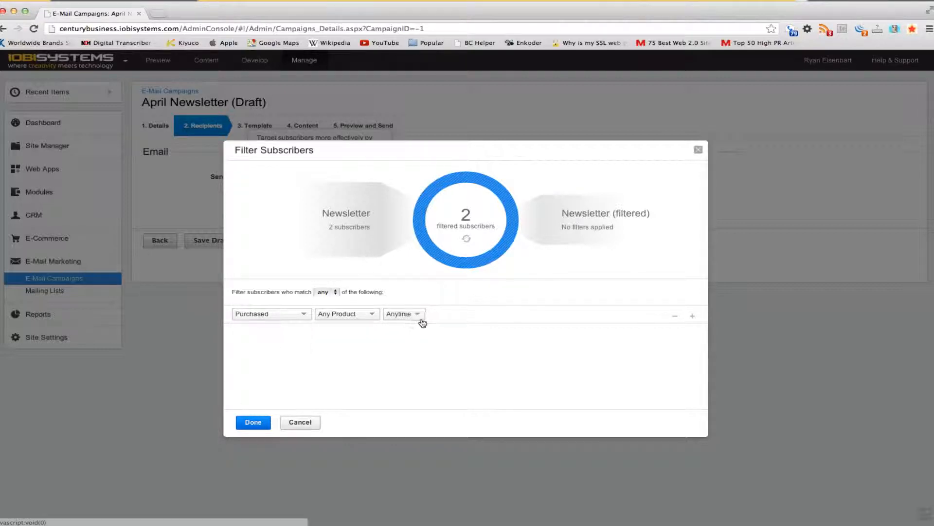
left_click(363, 313)
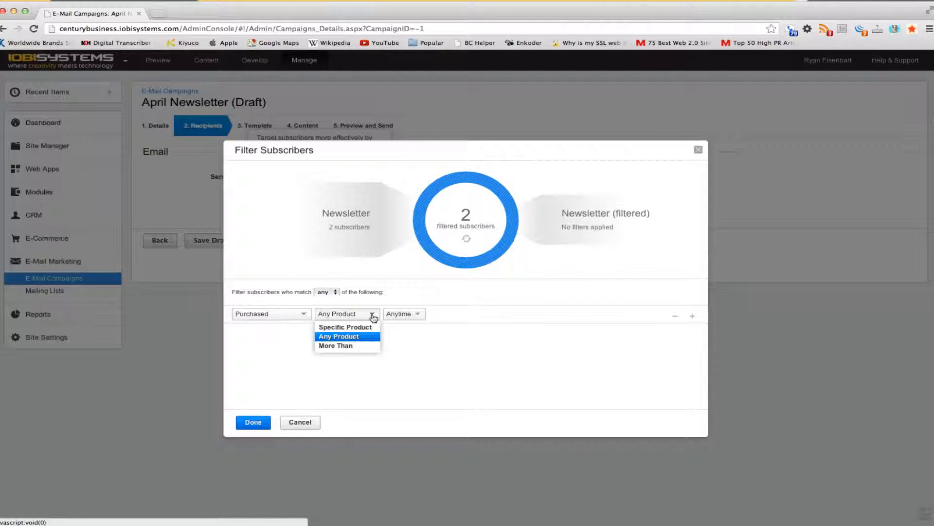
left_click(366, 326)
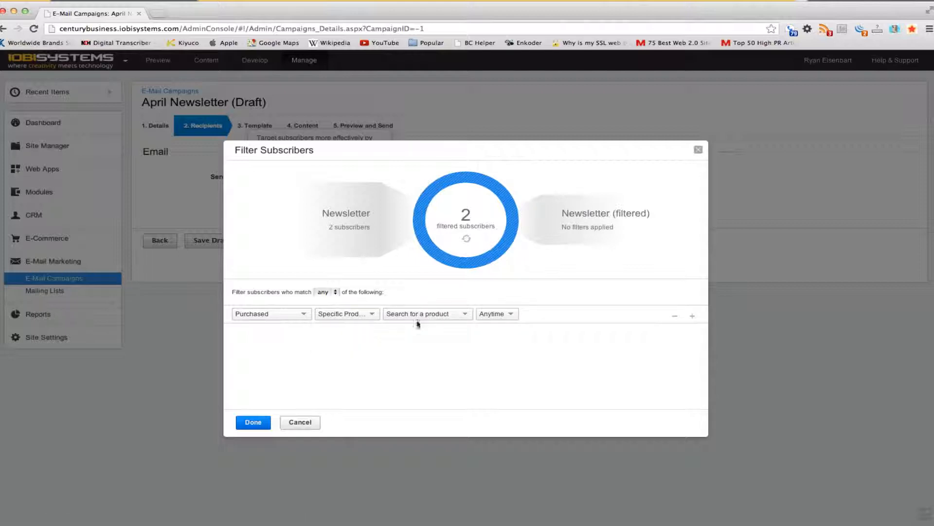
left_click(447, 315)
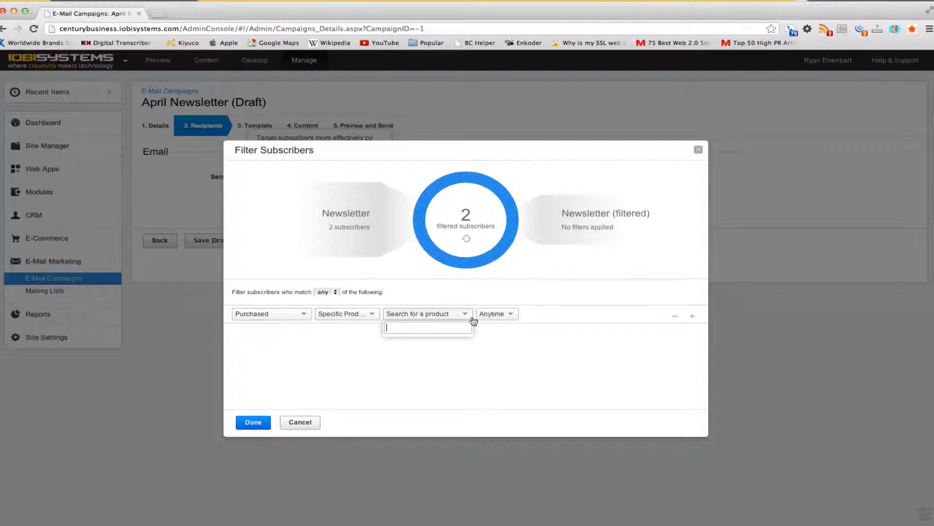
left_click(465, 314)
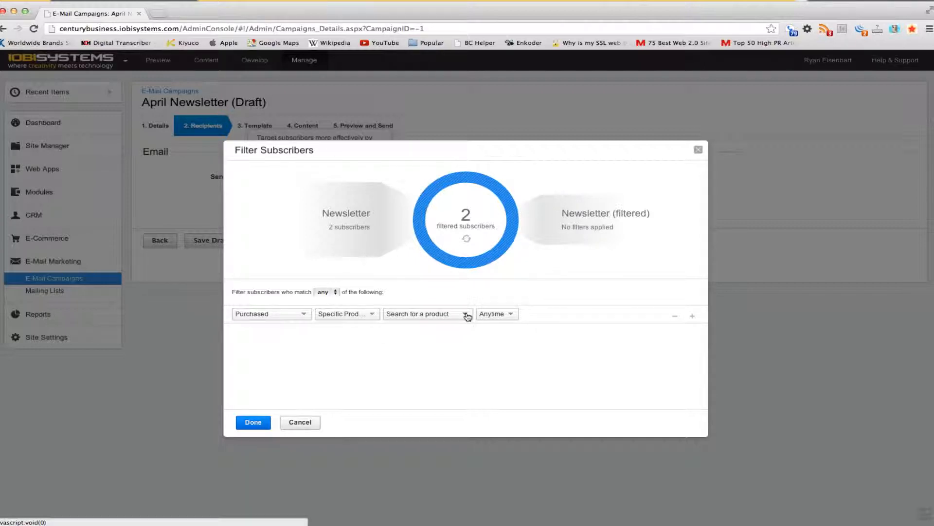
left_click(512, 315)
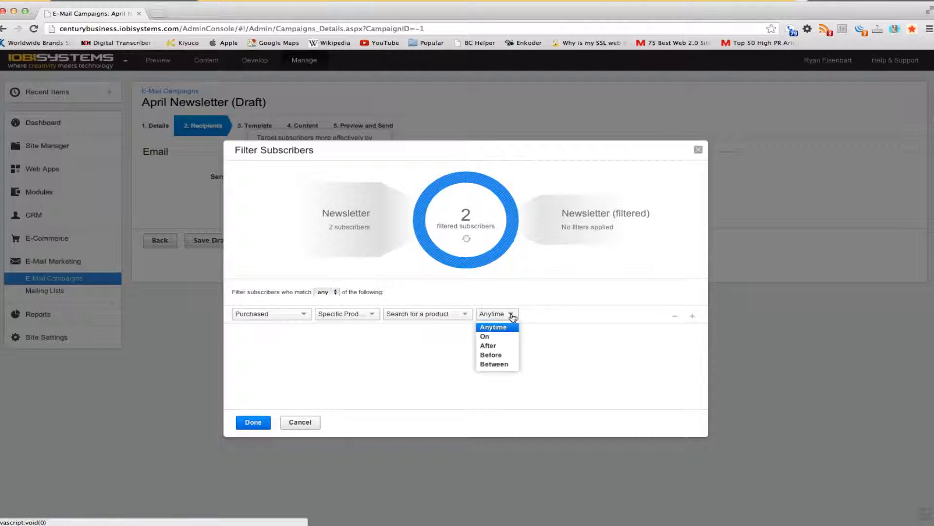
left_click(495, 346)
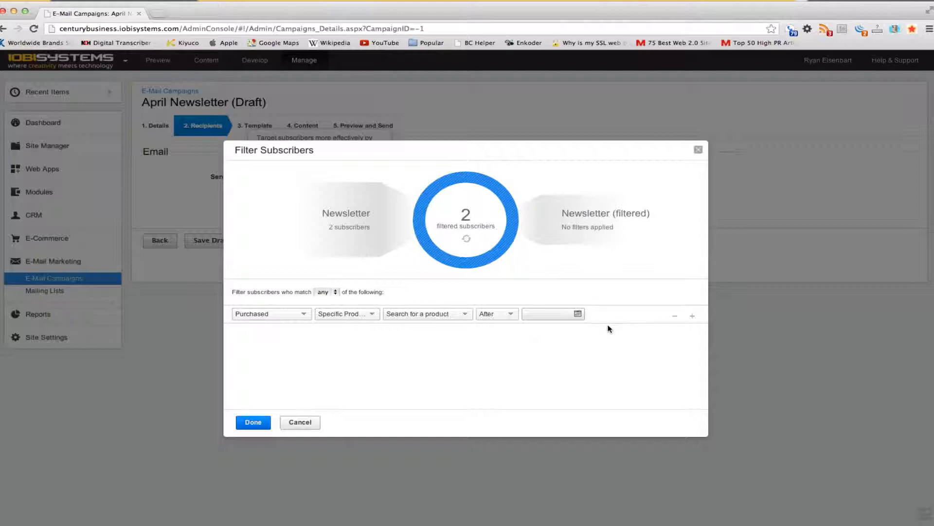
left_click(300, 423)
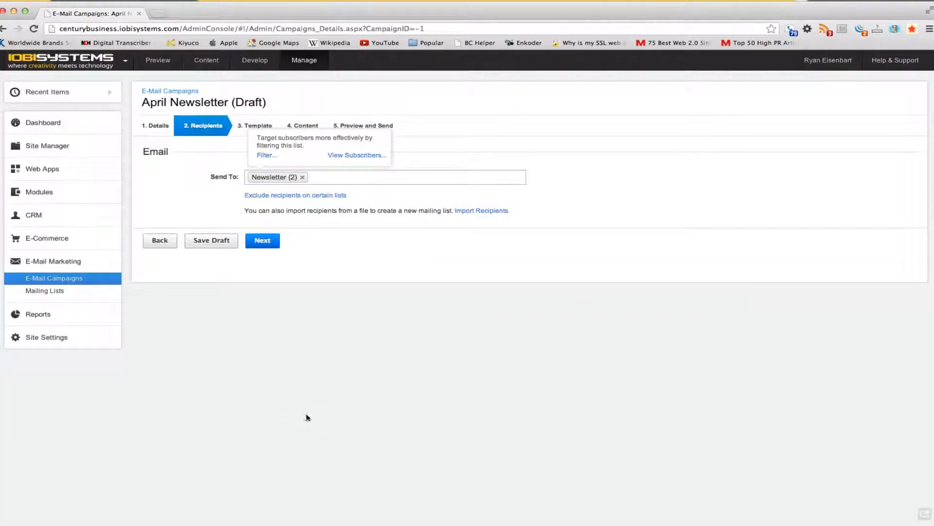
Continue to the template choice, select the News #3 - Business template, and proceed to the email content.
left_click(262, 240)
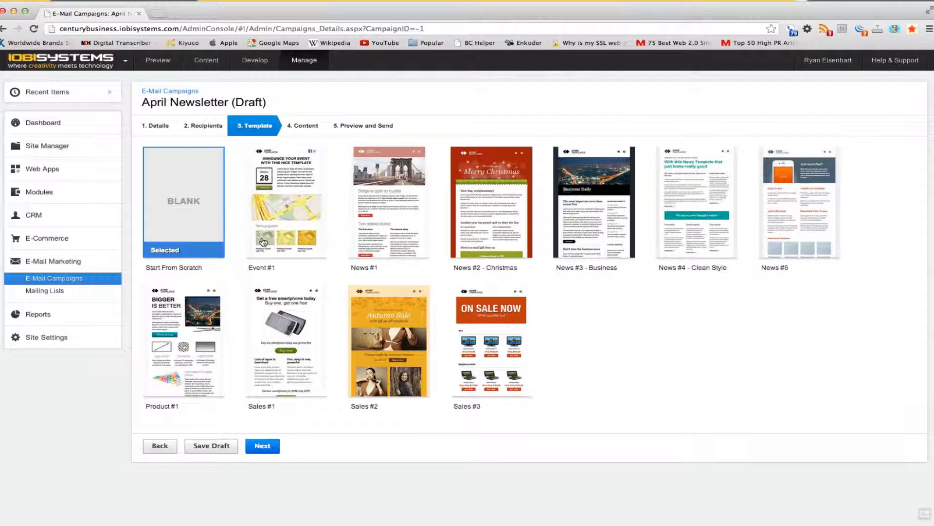
left_click(584, 220)
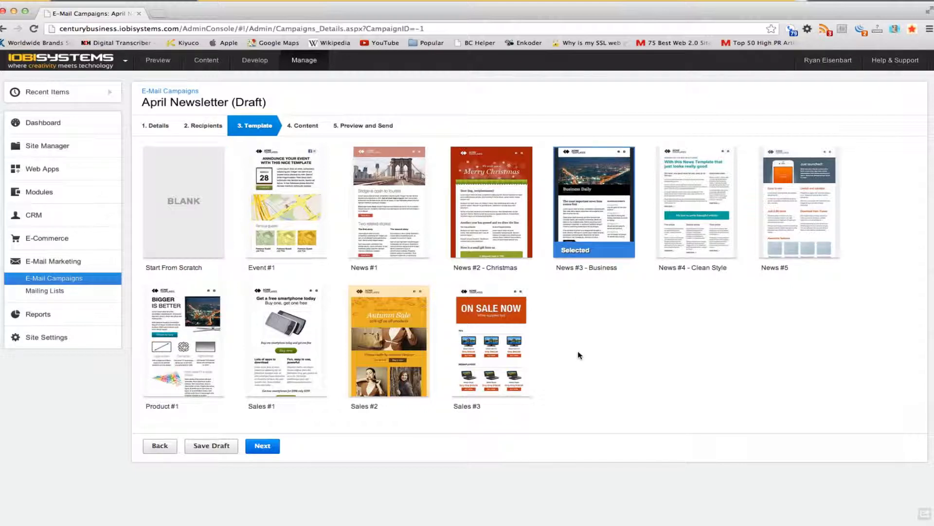
left_click(263, 446)
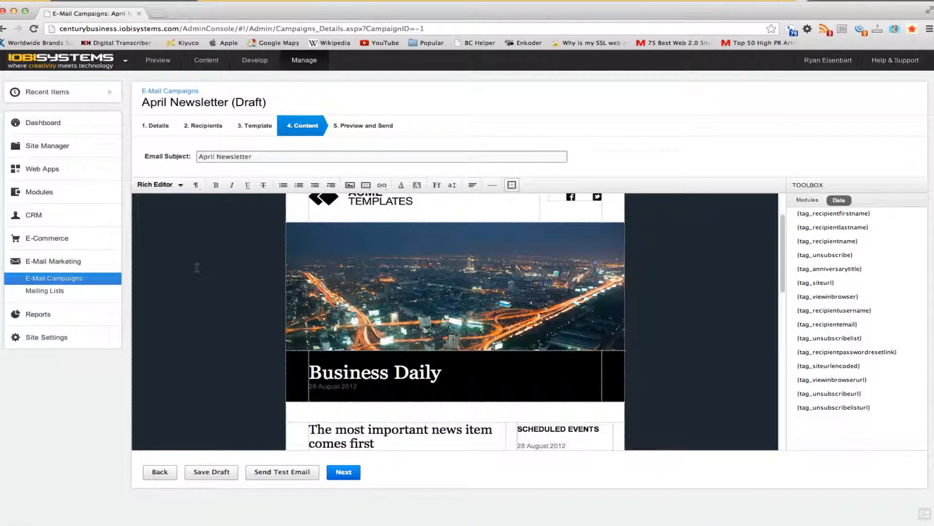
scroll(197, 276, "down", 5)
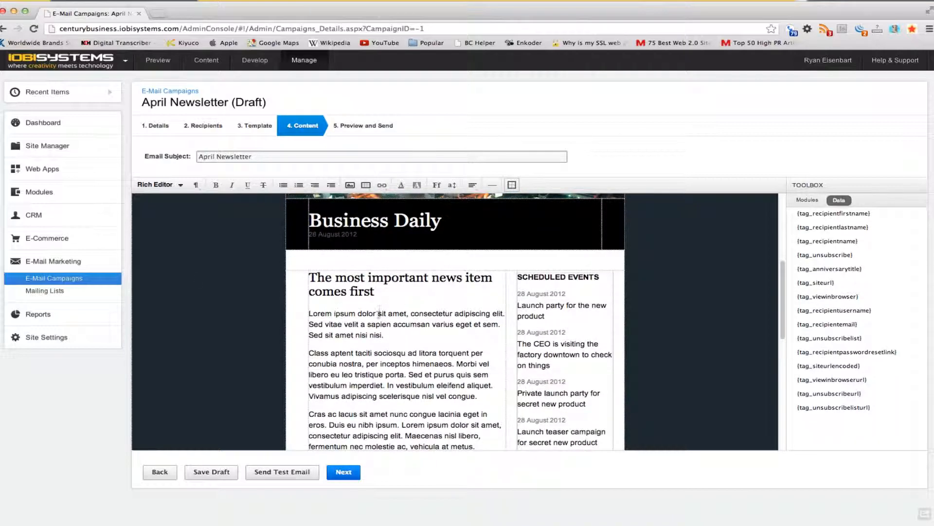
left_click(396, 335)
type("afdsfdsa")
key("BackSpace")
key("BackSpace")
key("BackSpace")
scroll(418, 331, "up", 5)
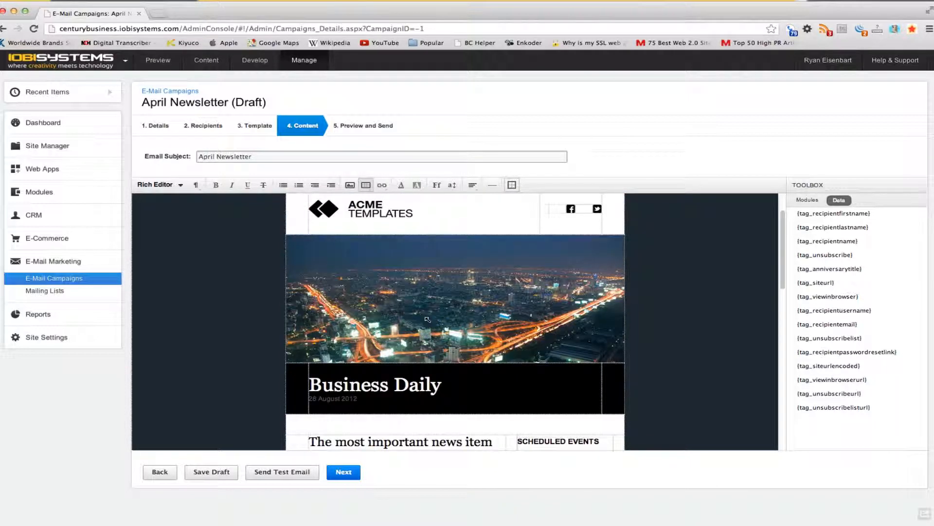
double_click(427, 319)
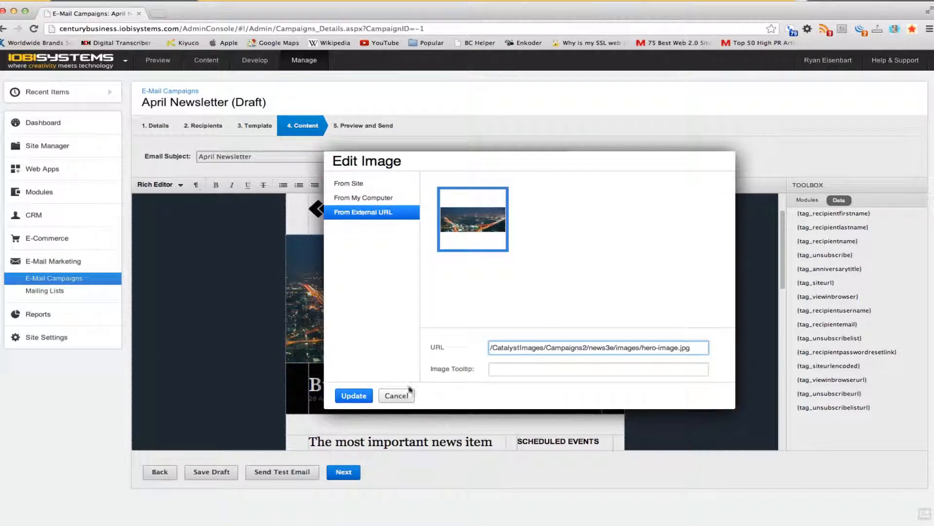
left_click(396, 395)
Look through the newsletter layout from the news articles down to the footer's unsubscribe links and back to the header.
scroll(402, 341, "down", 7)
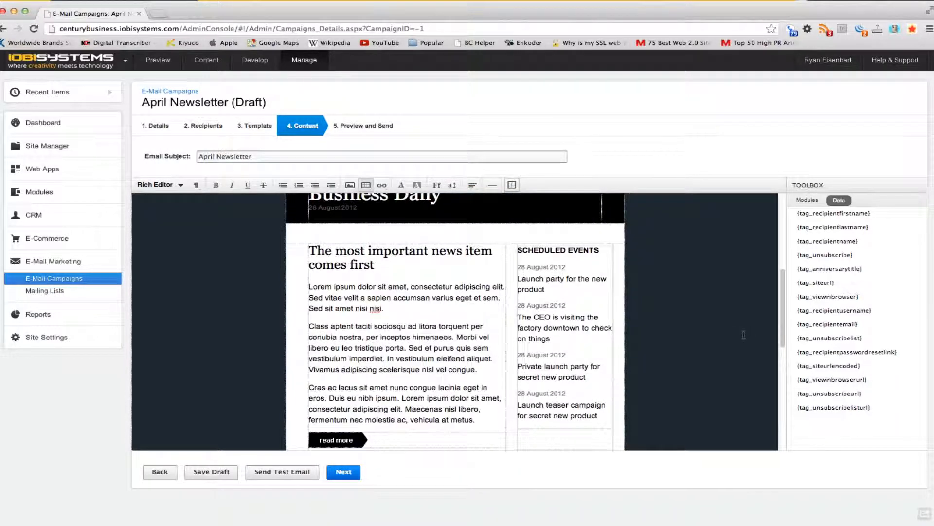
scroll(676, 366, "down", 1)
scroll(676, 366, "down", 2)
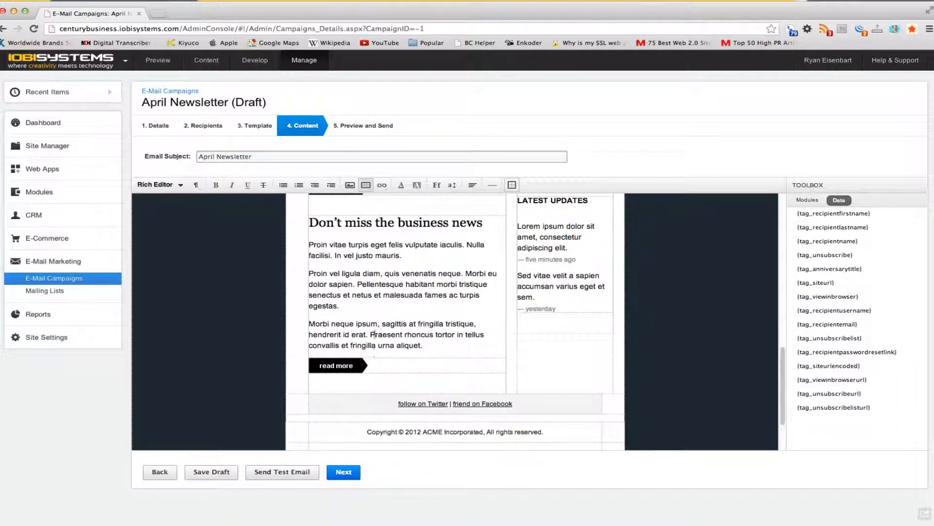
scroll(446, 362, "down", 1)
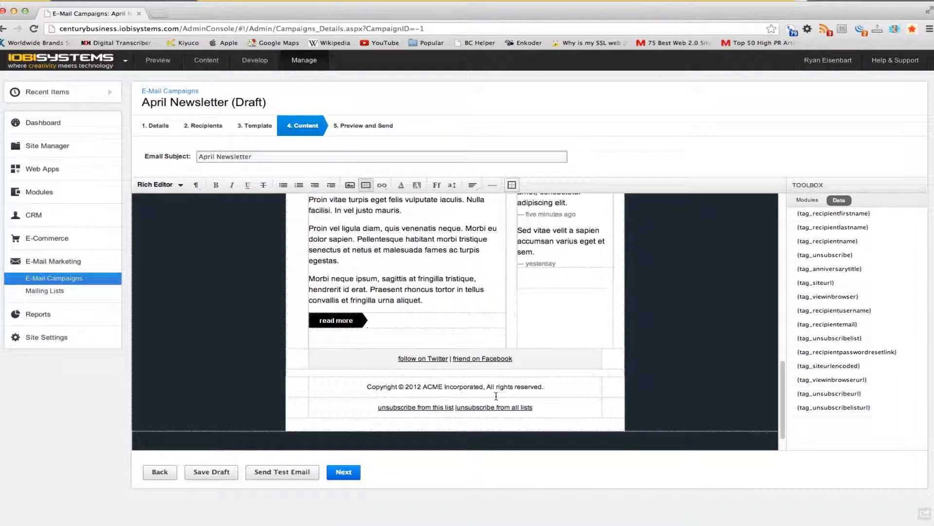
scroll(468, 347, "up", 3)
scroll(469, 348, "up", 2)
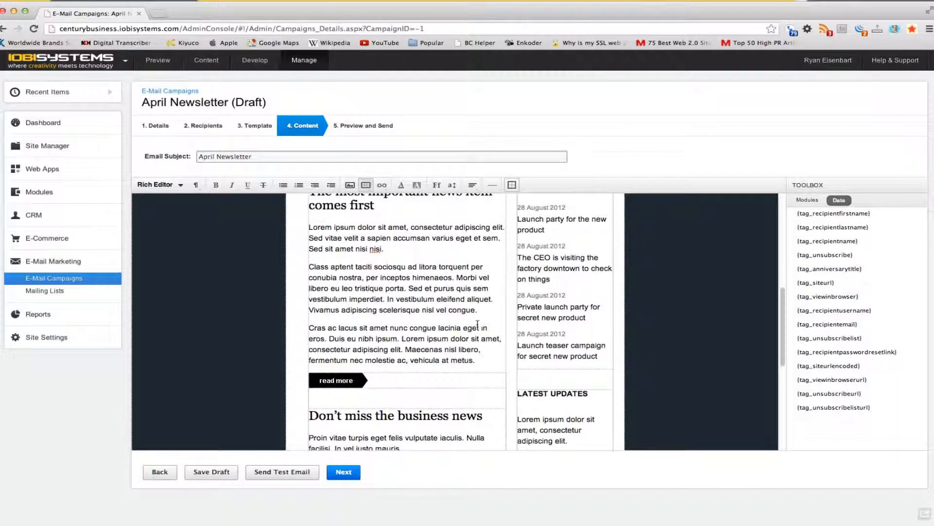
scroll(477, 325, "up", 6)
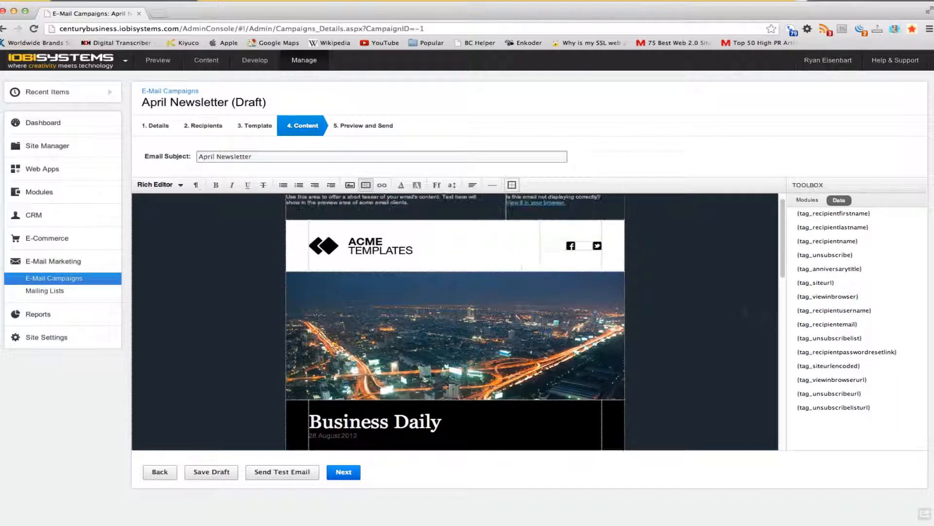
scroll(742, 308, "up", 1)
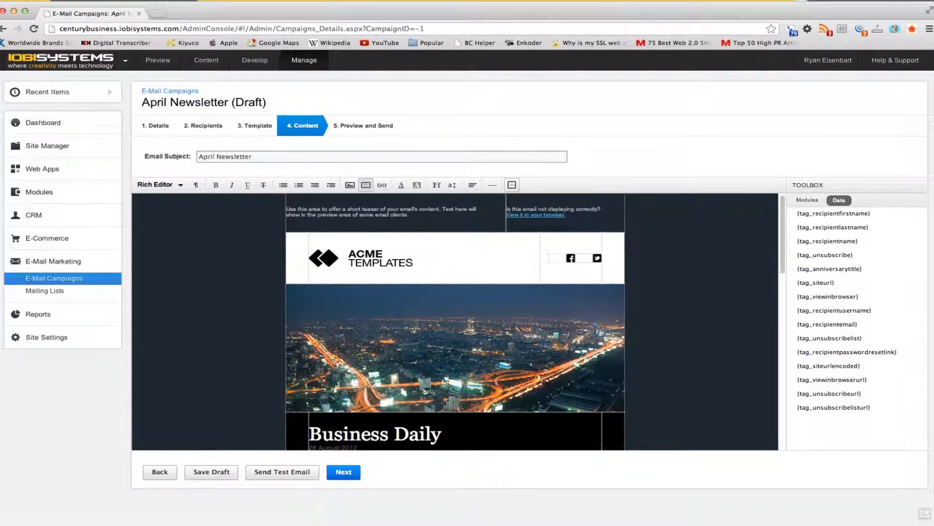
Switch the email content from the Rich Editor to the Visual Editor.
left_click(178, 185)
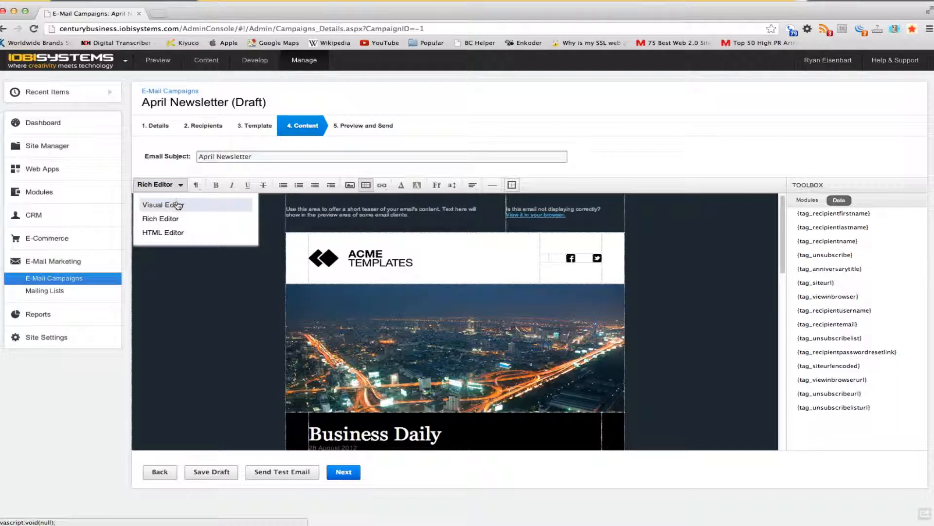
left_click(176, 205)
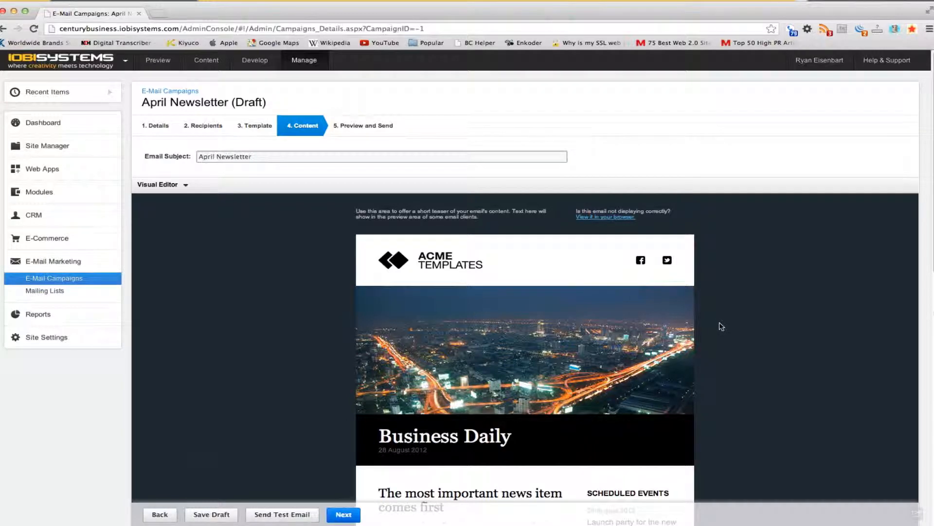
Look through the editable regions of the newsletter in the Visual Editor, from the header to the footer and back.
scroll(725, 323, "down", 3)
scroll(732, 321, "down", 1)
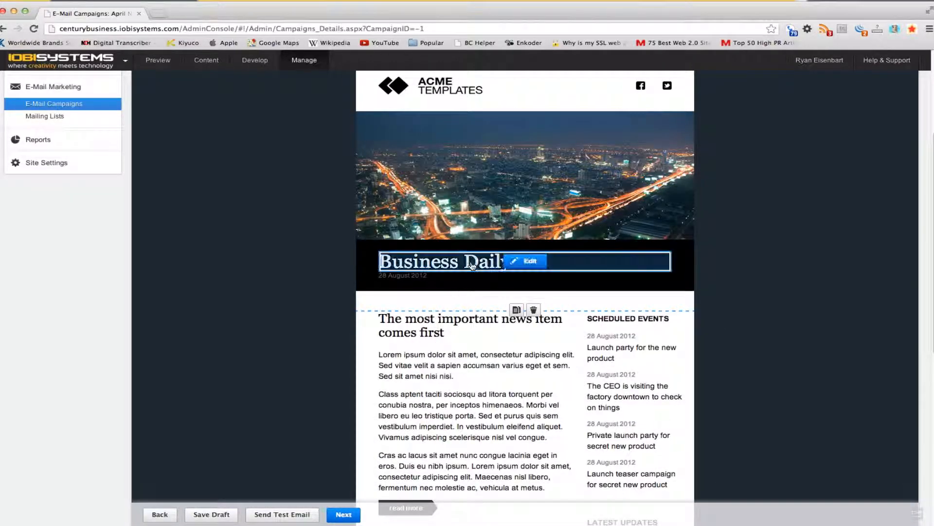
scroll(762, 317, "down", 1)
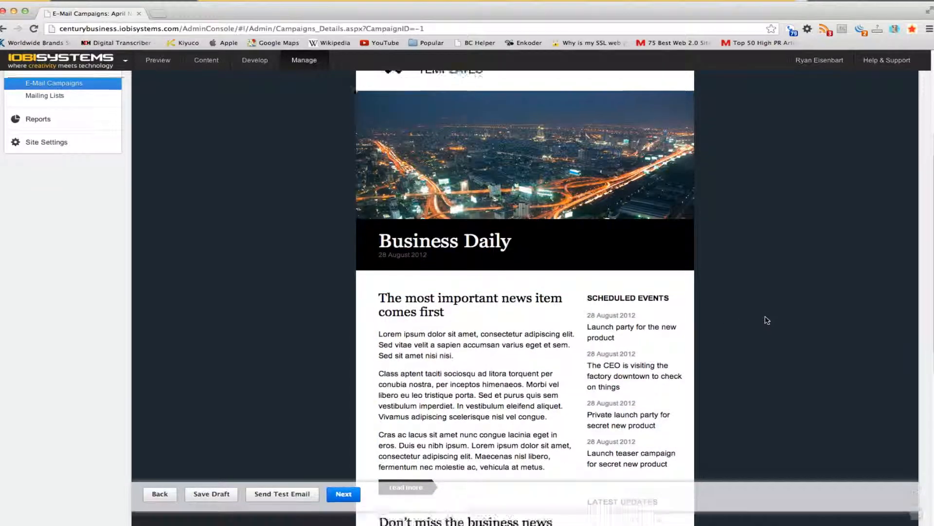
scroll(762, 317, "down", 2)
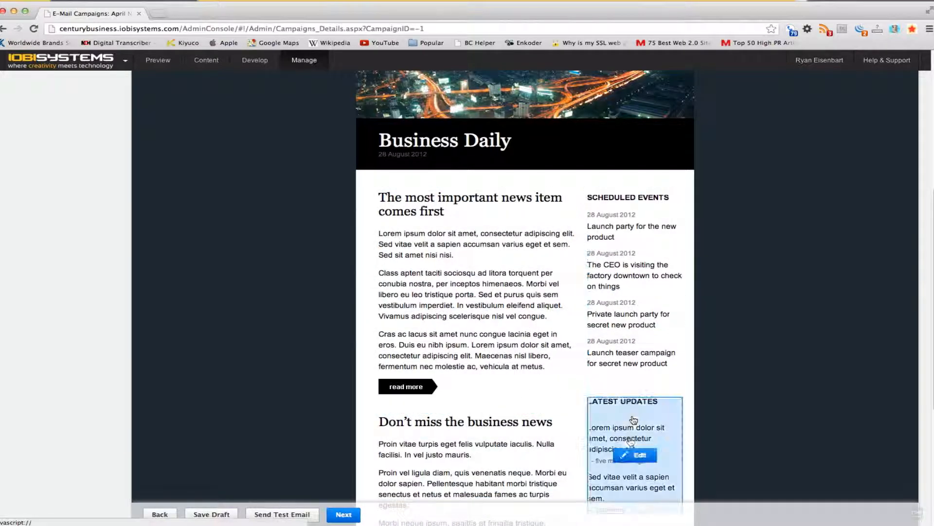
scroll(741, 417, "down", 5)
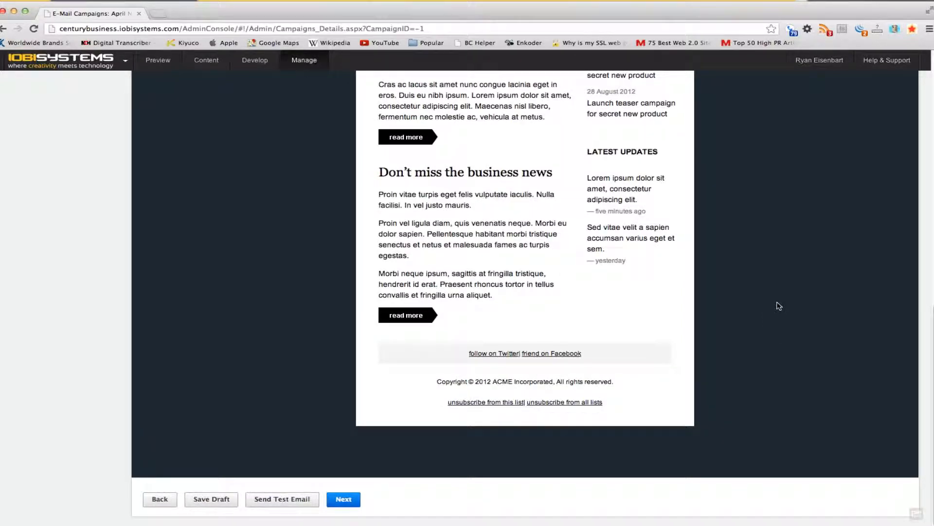
scroll(644, 273, "up", 3)
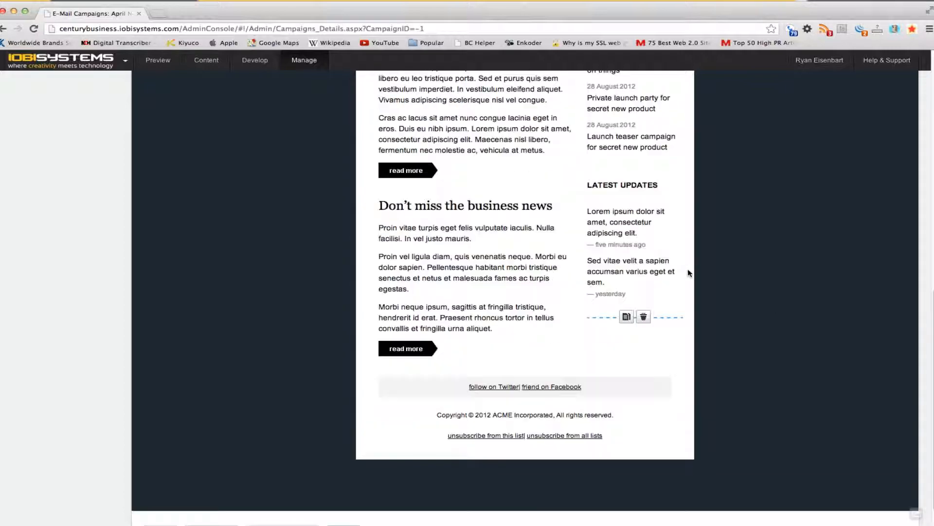
mouse_move(640, 197)
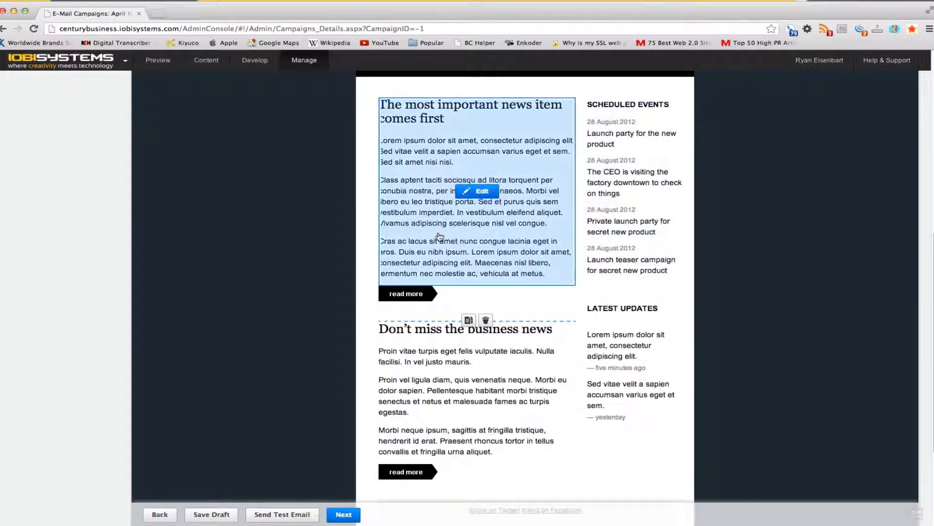
scroll(428, 234, "up", 3)
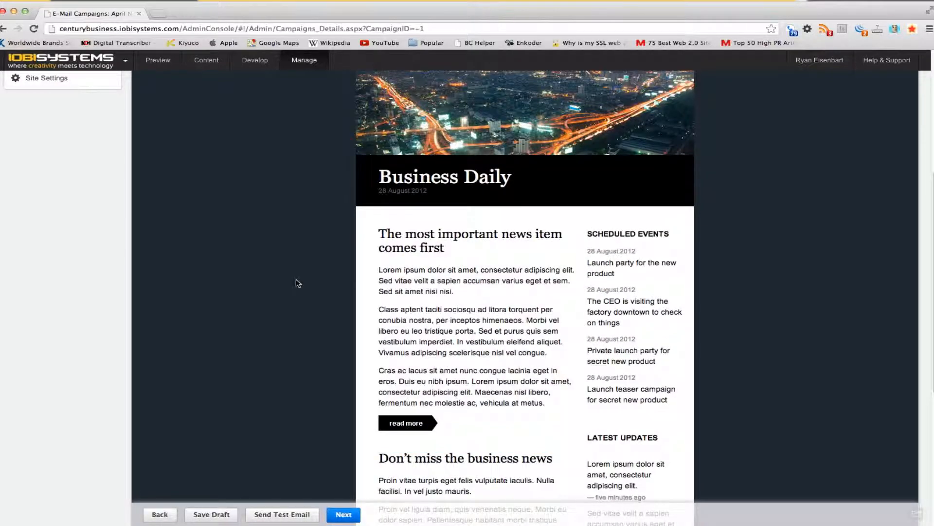
scroll(273, 282, "up", 5)
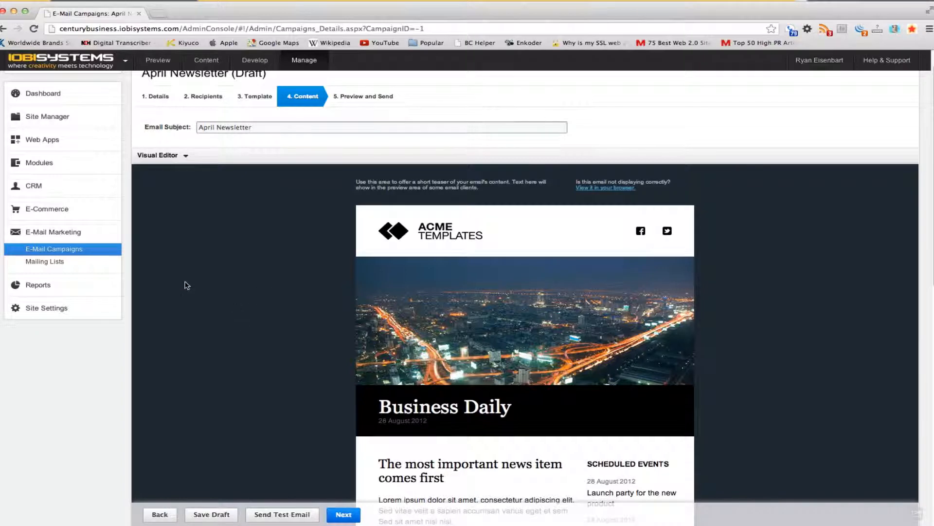
Open the header's city image for editing and select the black-and-white horse rider picture from the site's /images/ folder.
scroll(221, 270, "down", 2)
mouse_move(517, 276)
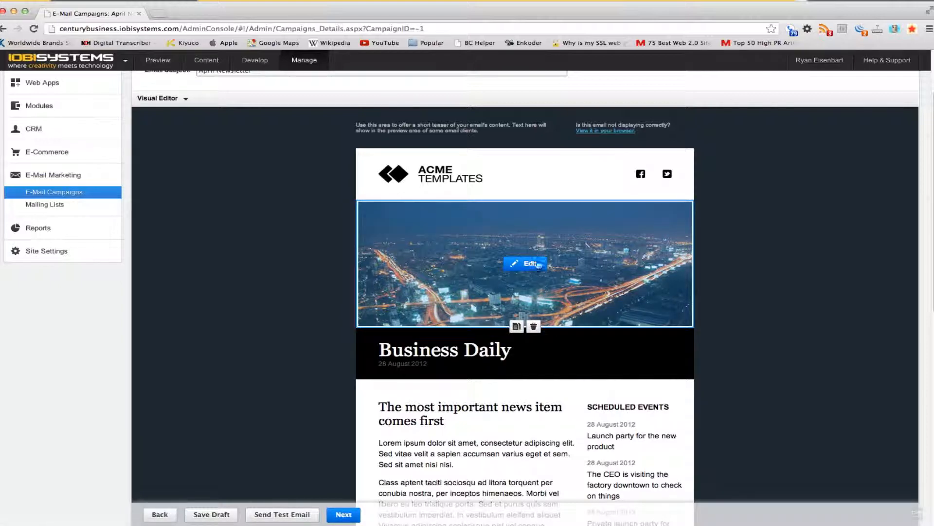
left_click(531, 265)
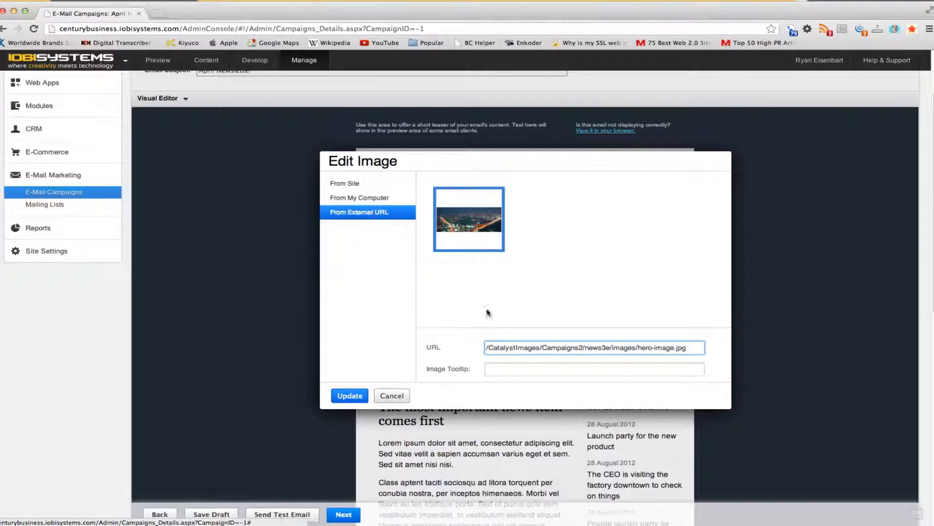
left_click(349, 188)
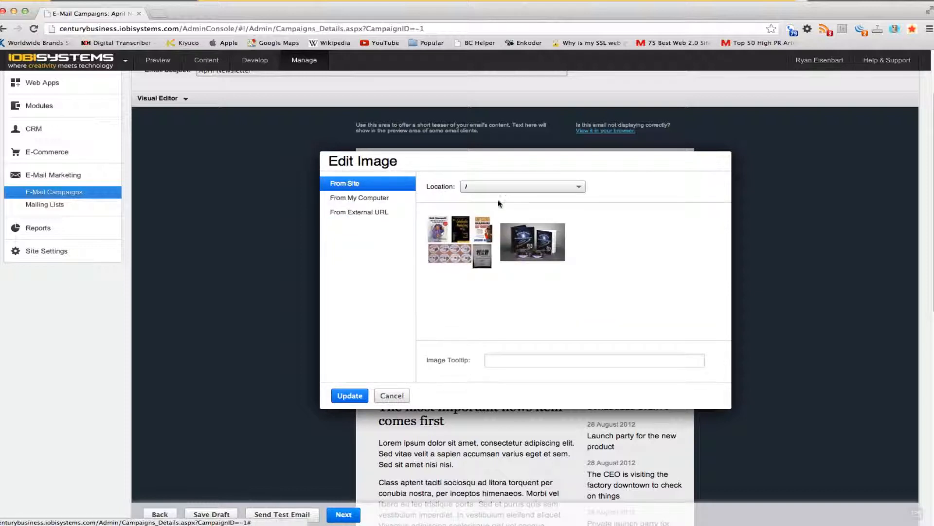
left_click(569, 186)
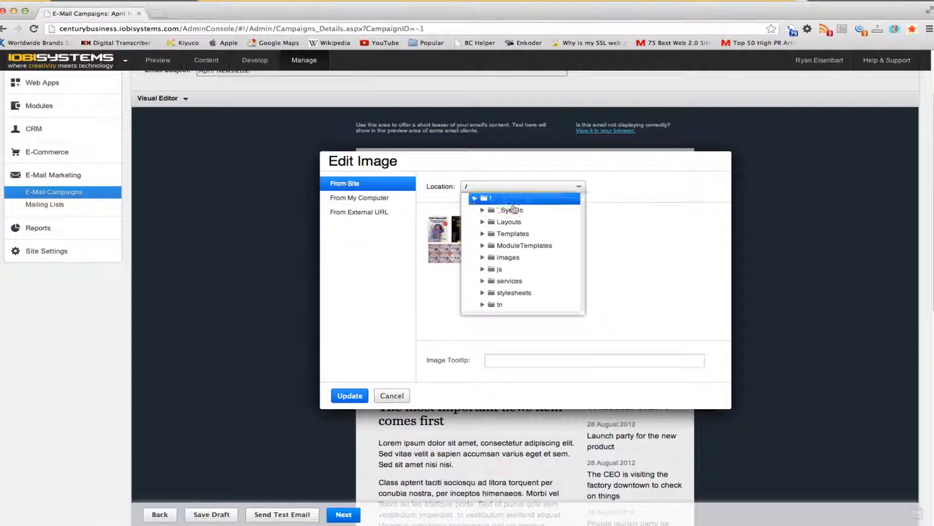
left_click(515, 258)
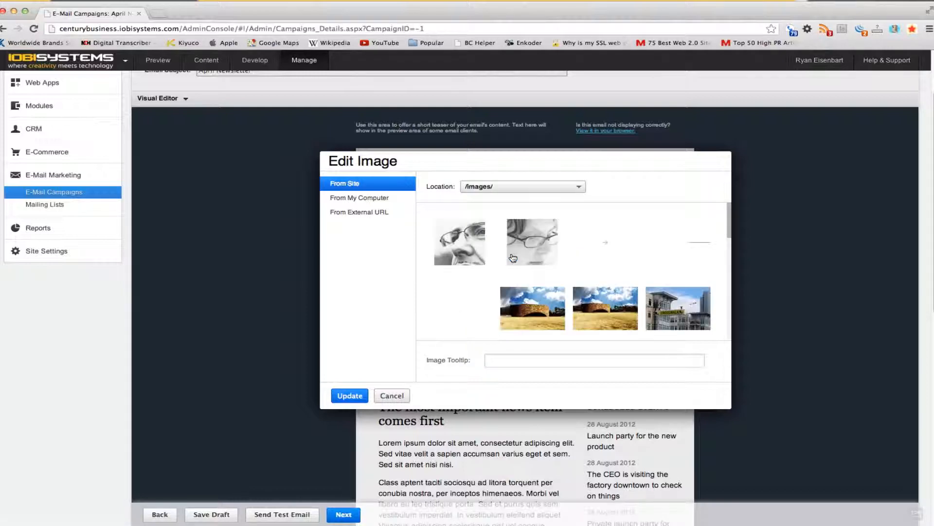
scroll(594, 269, "down", 5)
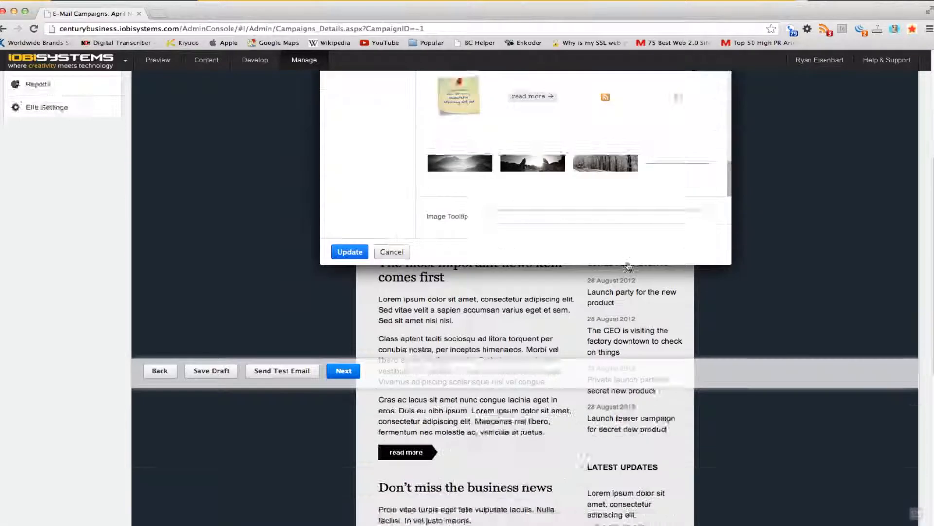
left_click(539, 126)
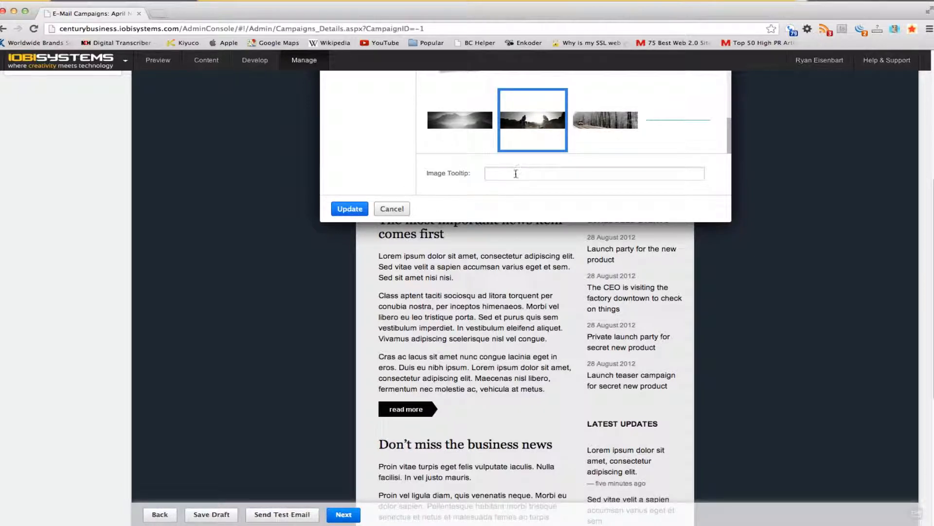
Give the selected picture the tooltip "My New Image" and update the header image.
left_click(516, 173)
type("My New Image")
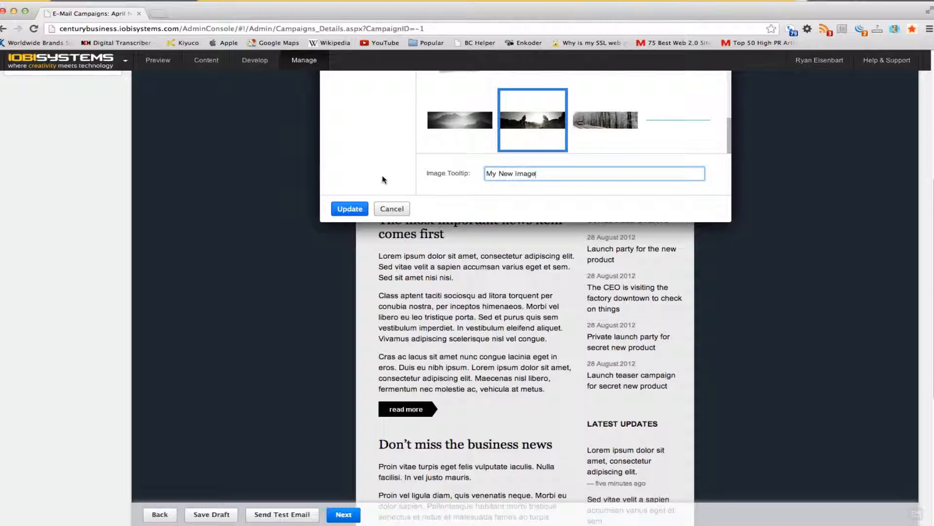
left_click(351, 209)
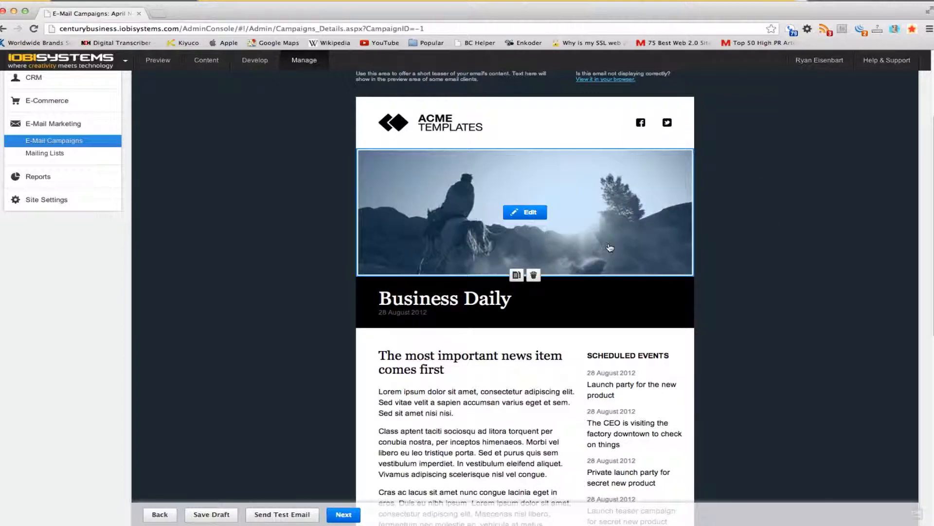
scroll(816, 165, "up", 1)
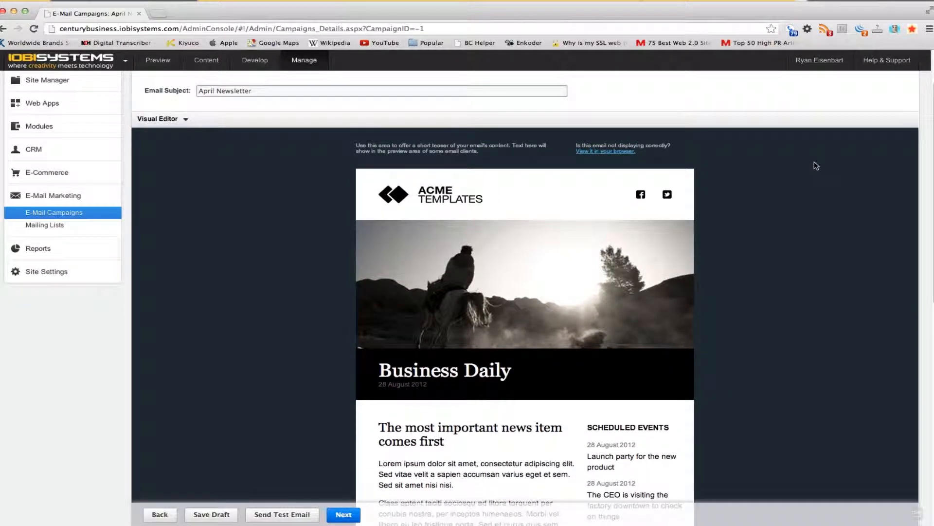
scroll(816, 165, "down", 2)
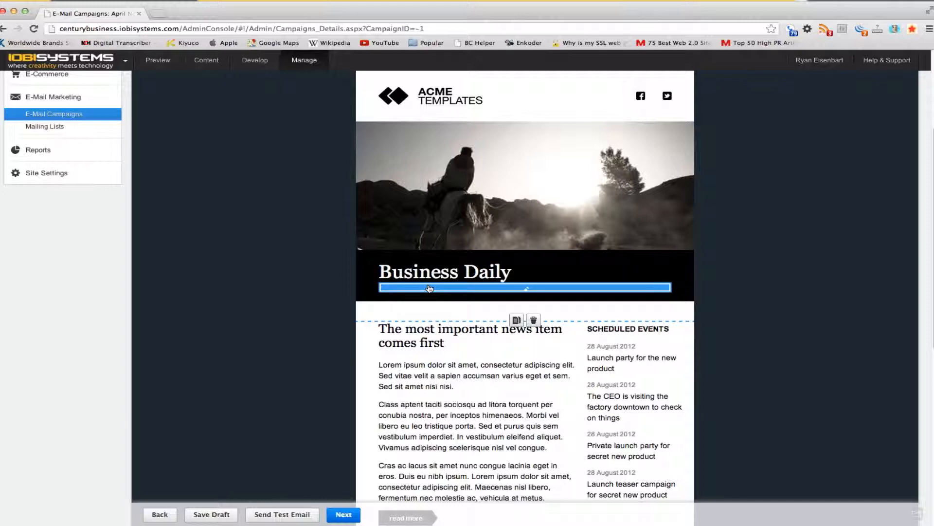
left_click(527, 272)
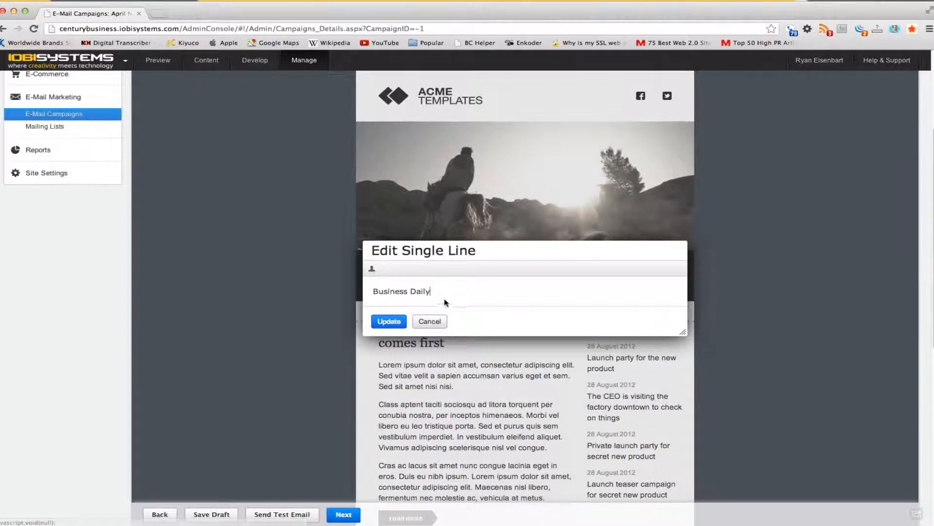
left_click_drag(447, 290, 399, 278)
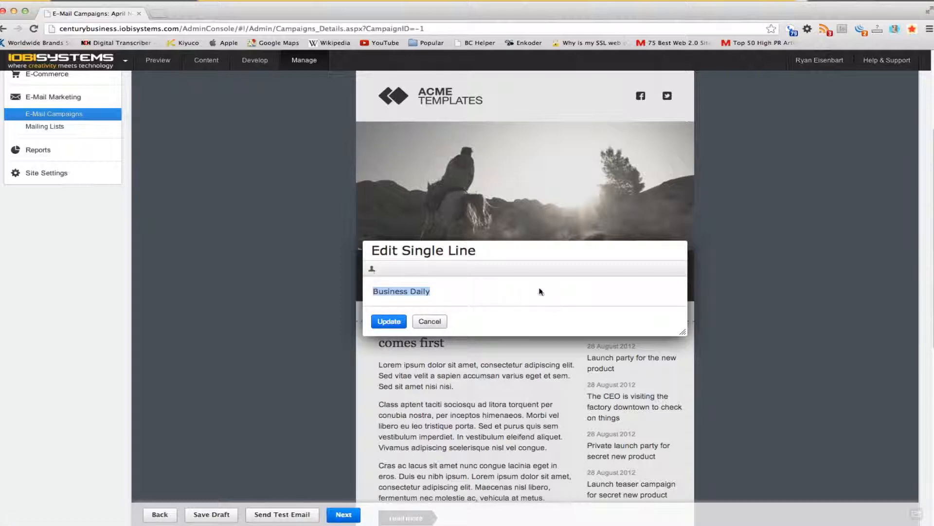
left_click(437, 321)
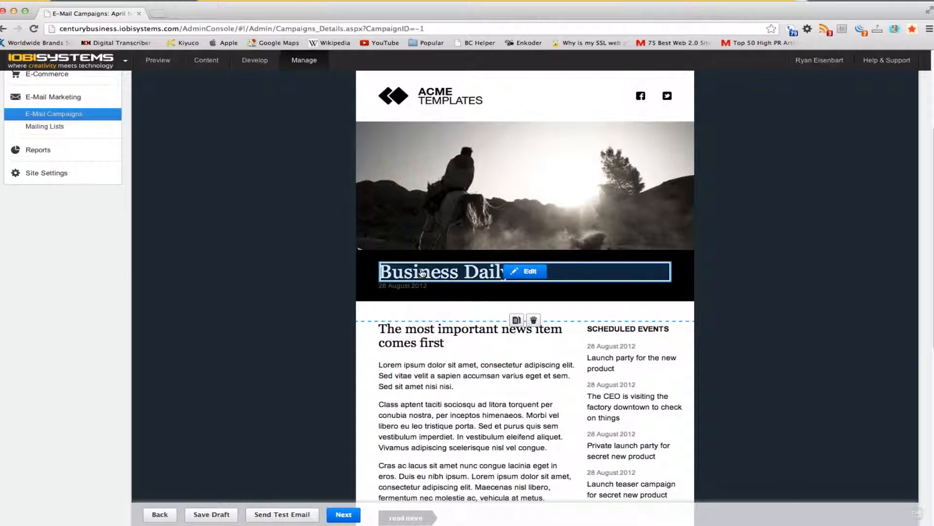
Replace the "Business Daily" headline with "My New Headline" and update it.
left_click(528, 275)
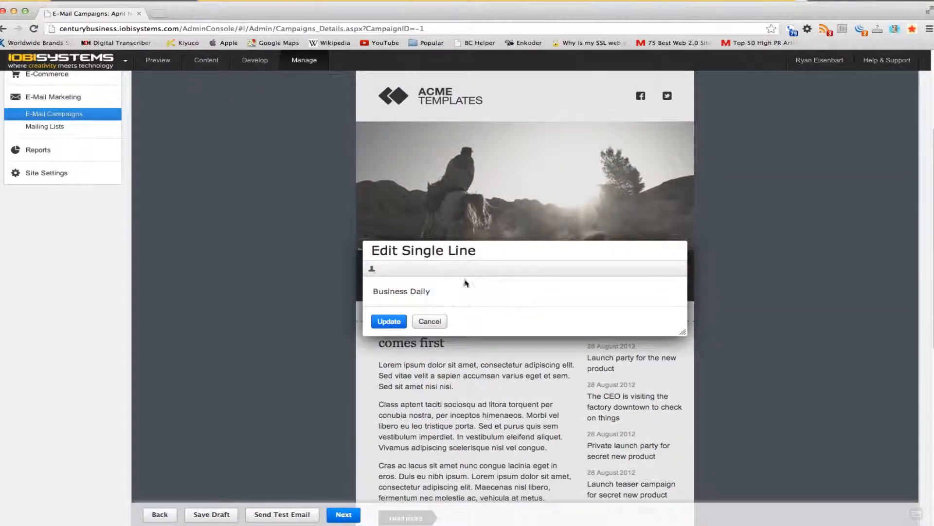
left_click_drag(432, 291, 382, 278)
type("My New Headline")
left_click(389, 321)
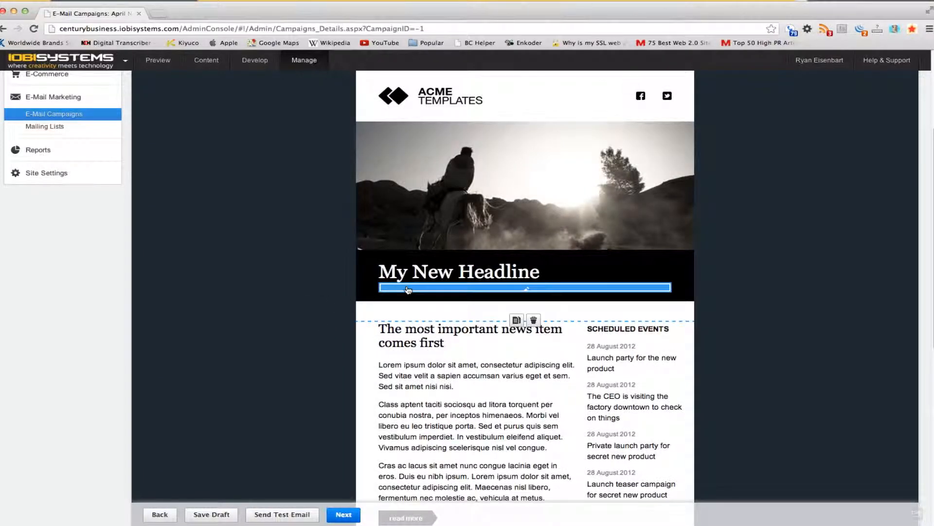
Replace the first article's body text with the paragraphs "And put in some new text here." and "And some more text.", keeping its heading.
scroll(294, 350, "down", 3)
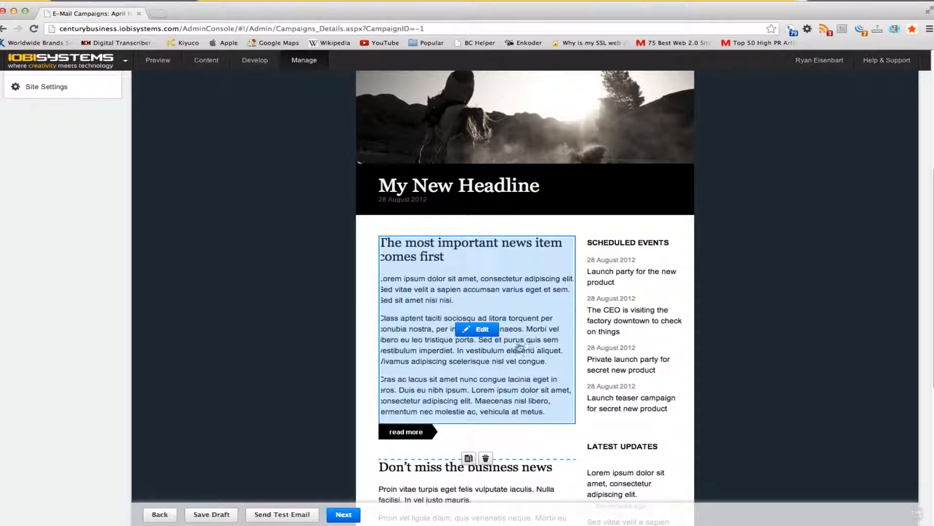
left_click(482, 330)
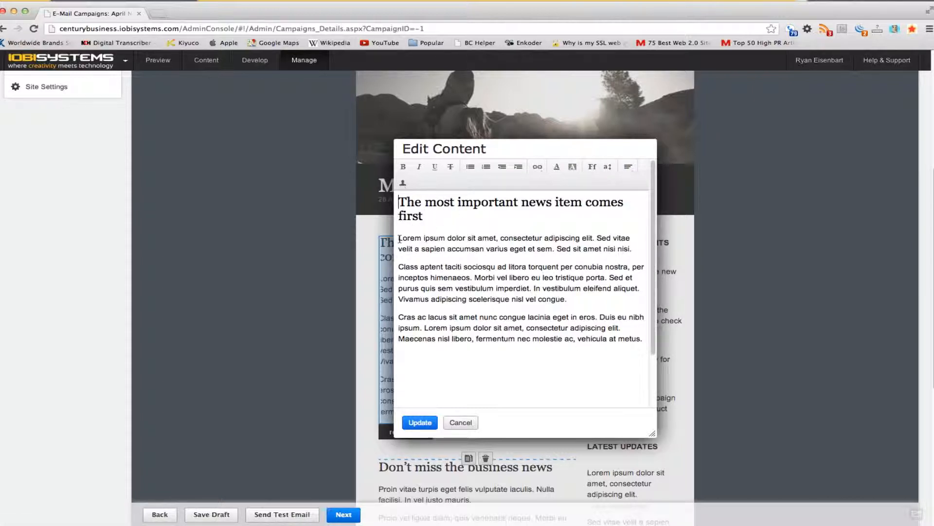
left_click_drag(399, 239, 620, 345)
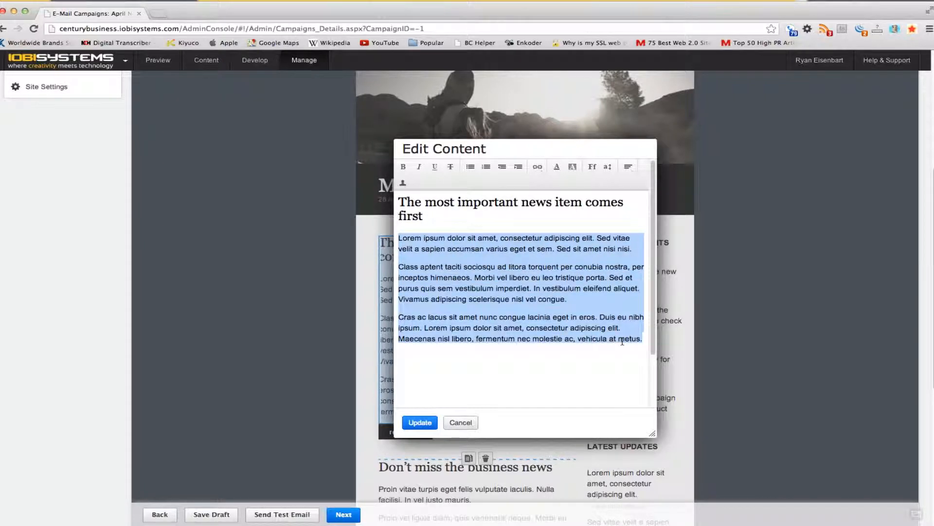
key("BackSpace")
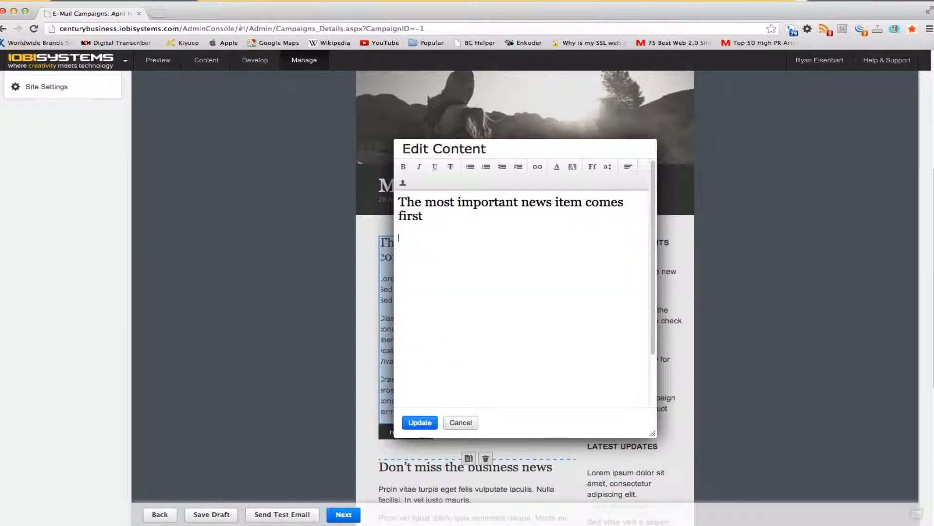
type("And put in some new text here.")
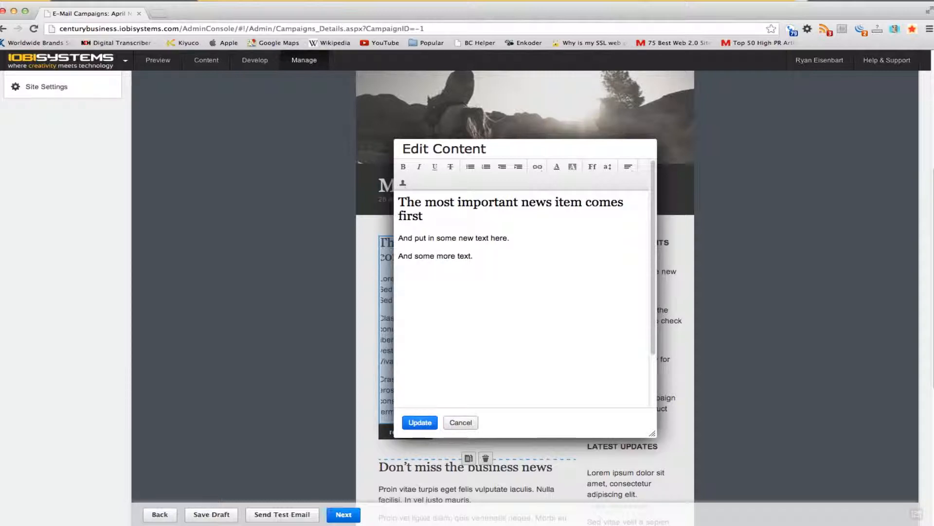
left_click(421, 423)
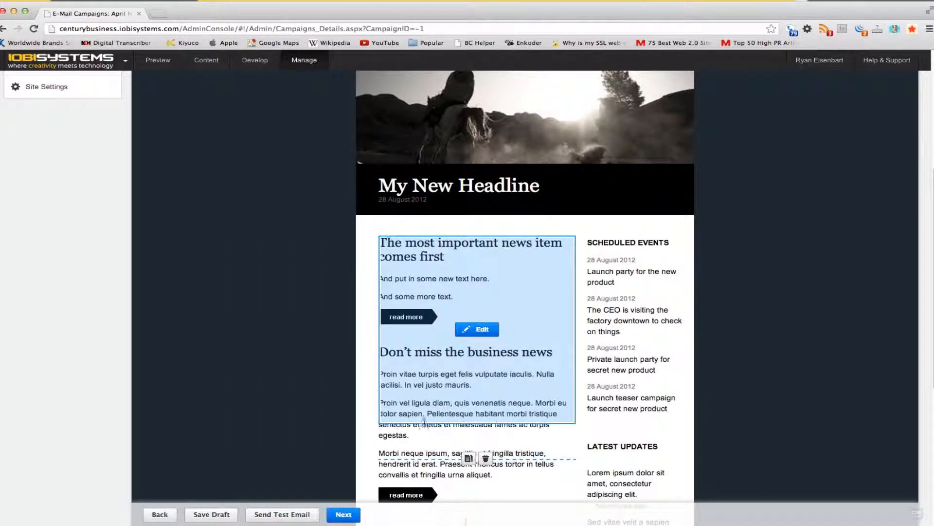
mouse_move(424, 262)
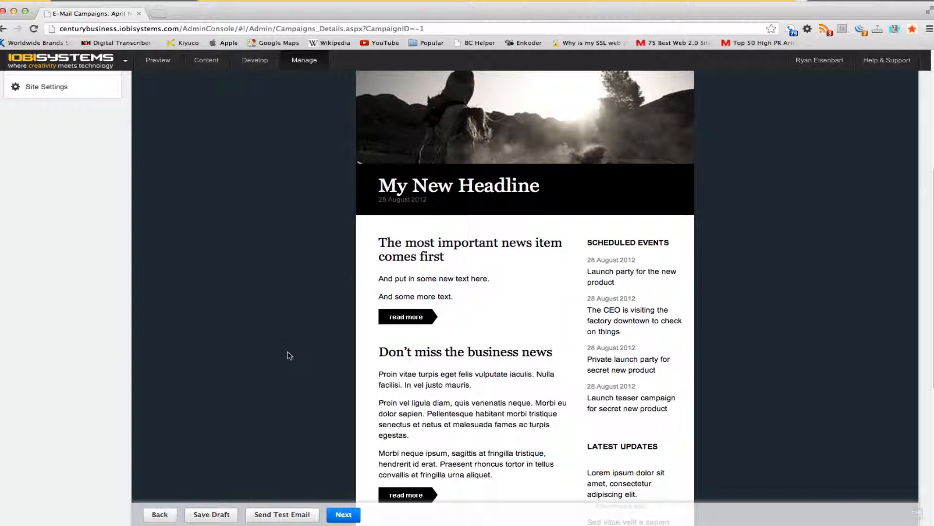
mouse_move(416, 319)
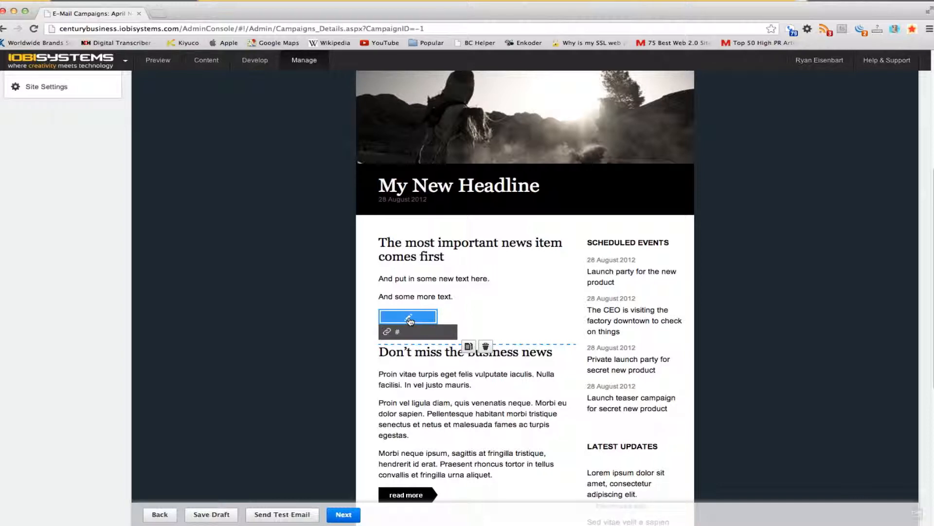
left_click(410, 318)
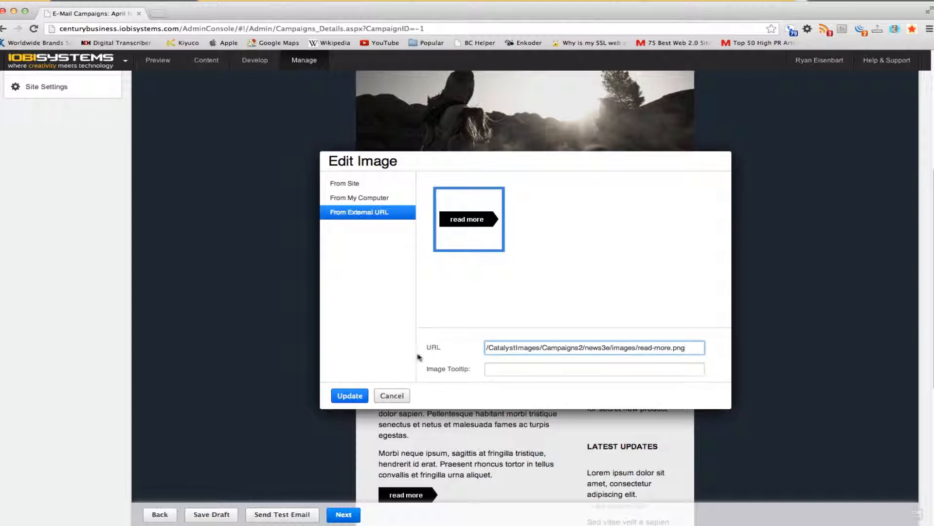
left_click(392, 396)
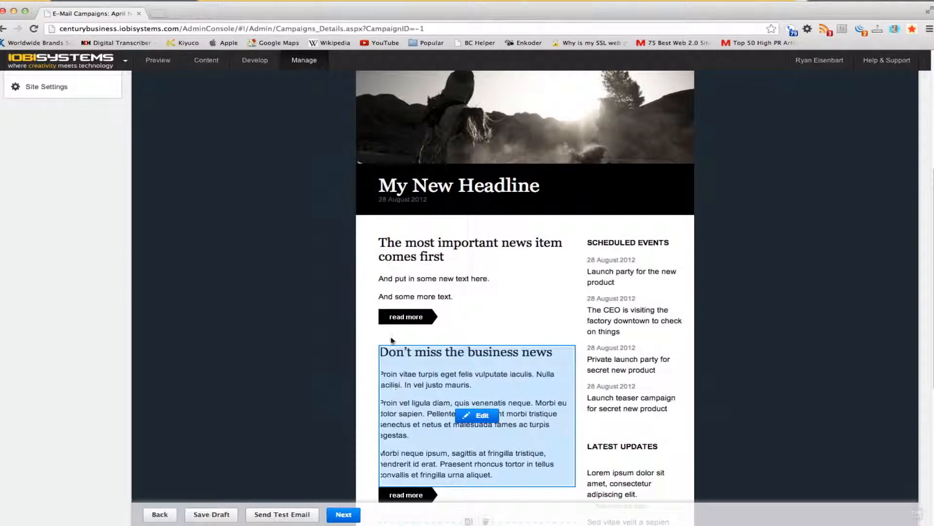
Link the first article's "read more" button to the site's About web page and update it.
mouse_move(399, 317)
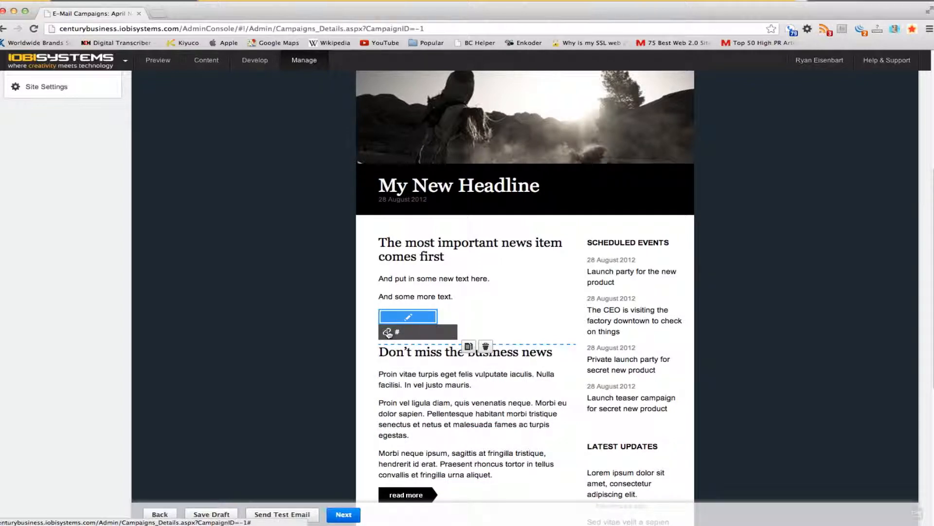
left_click(388, 333)
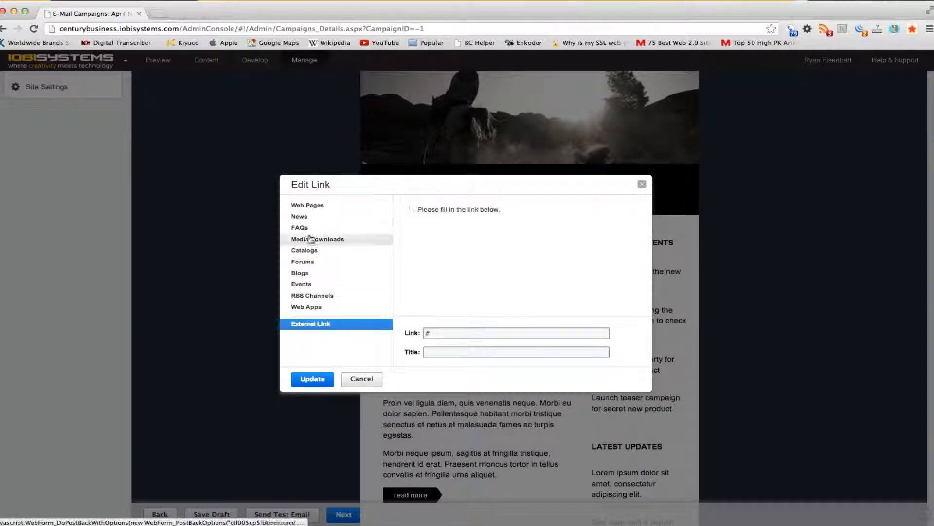
left_click(436, 333)
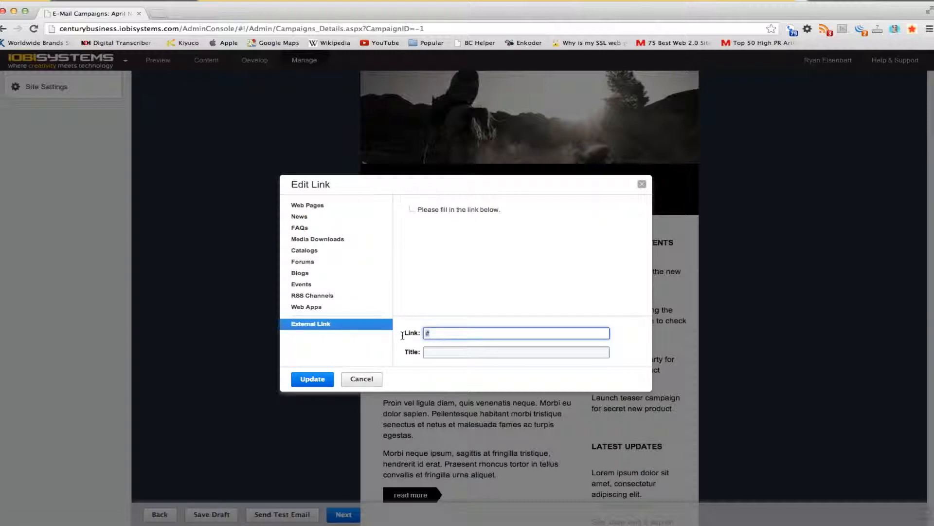
left_click(305, 205)
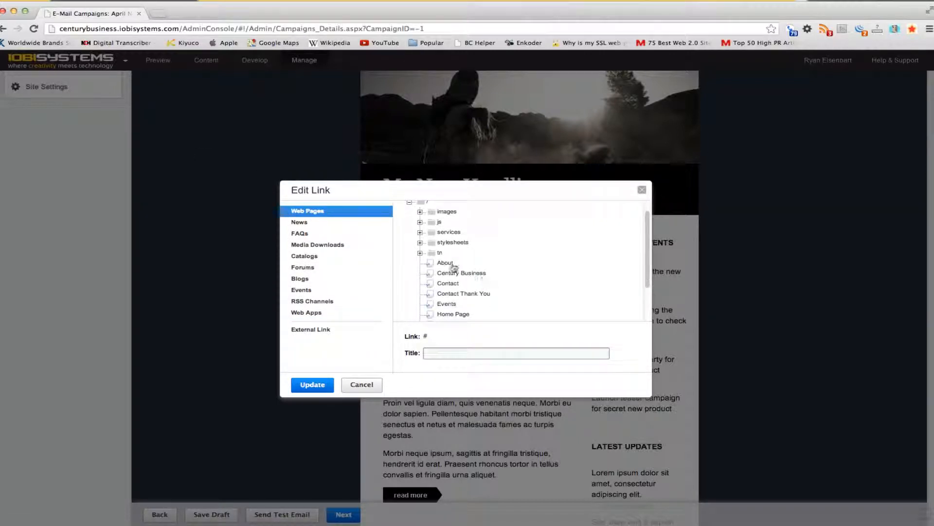
left_click(450, 264)
left_click(319, 387)
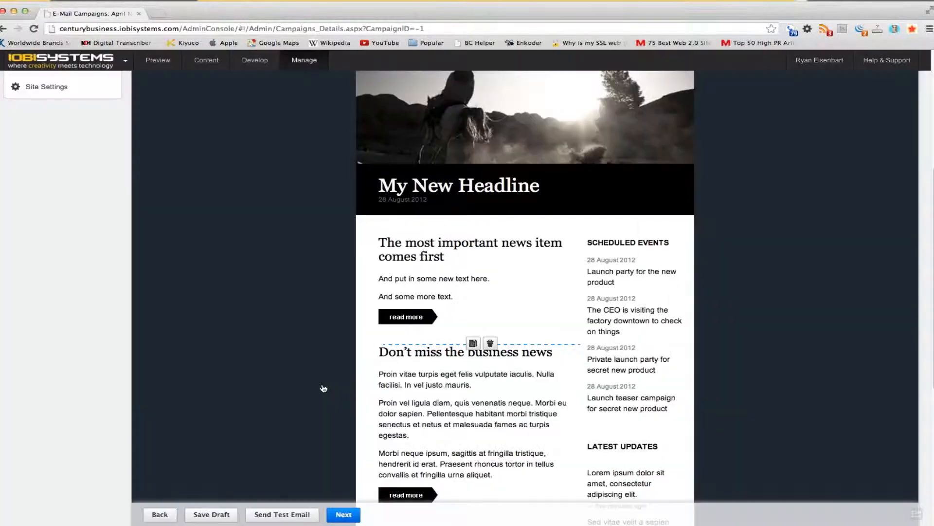
mouse_move(415, 319)
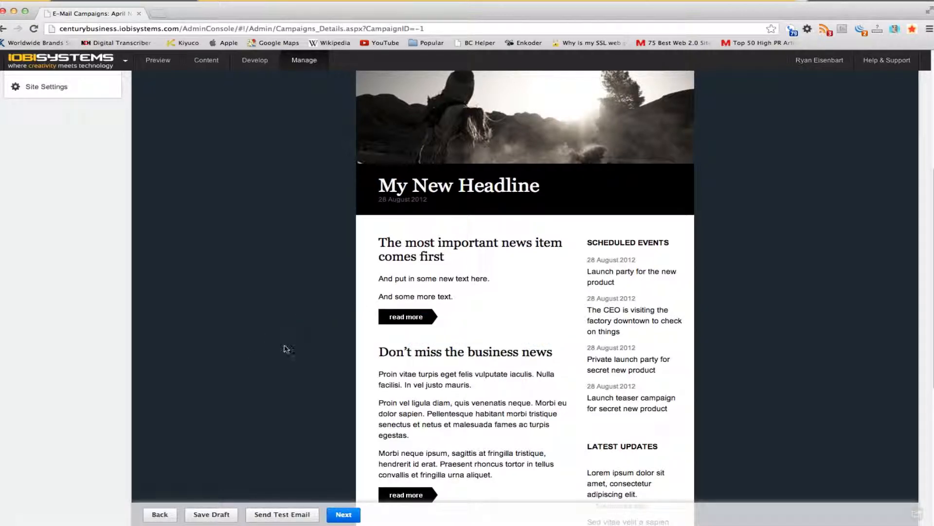
Delete the whole "The most important news item comes first" article block from the newsletter.
scroll(286, 349, "down", 3)
scroll(283, 348, "down", 2)
scroll(263, 317, "down", 3)
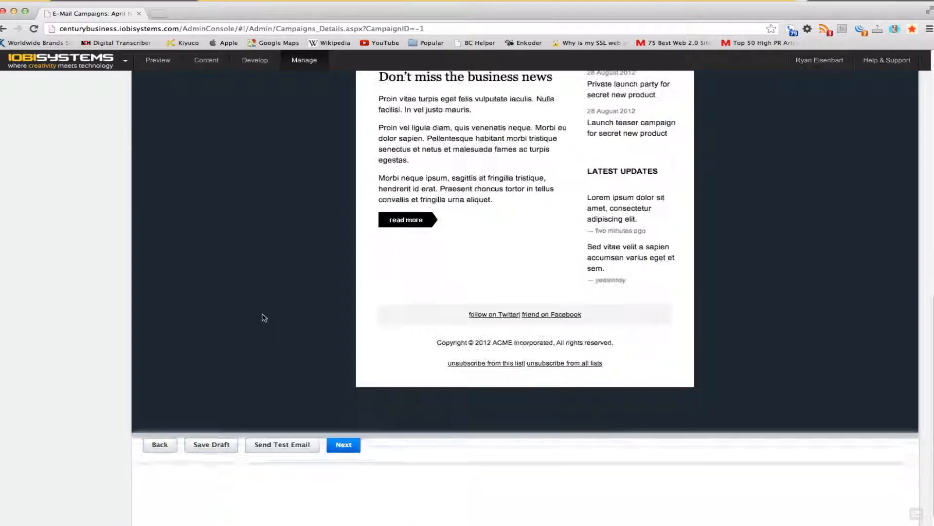
scroll(263, 318, "up", 6)
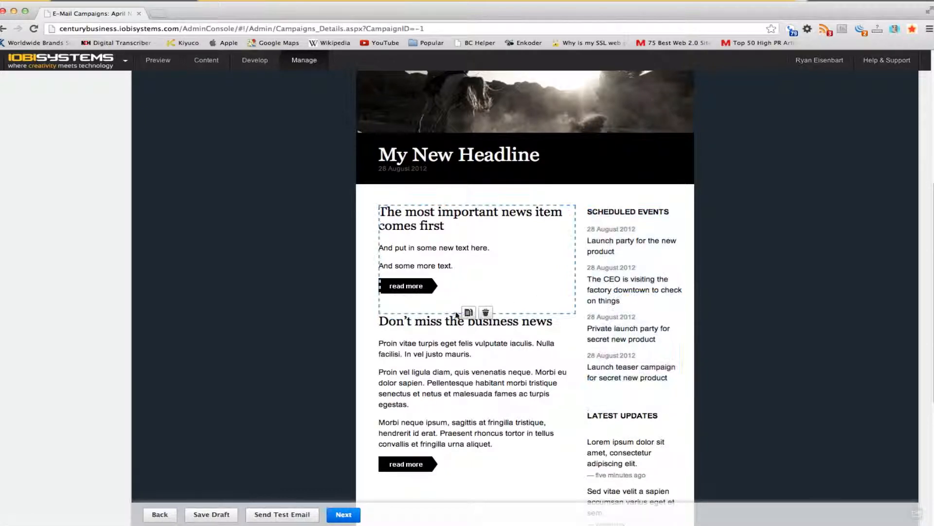
mouse_move(424, 256)
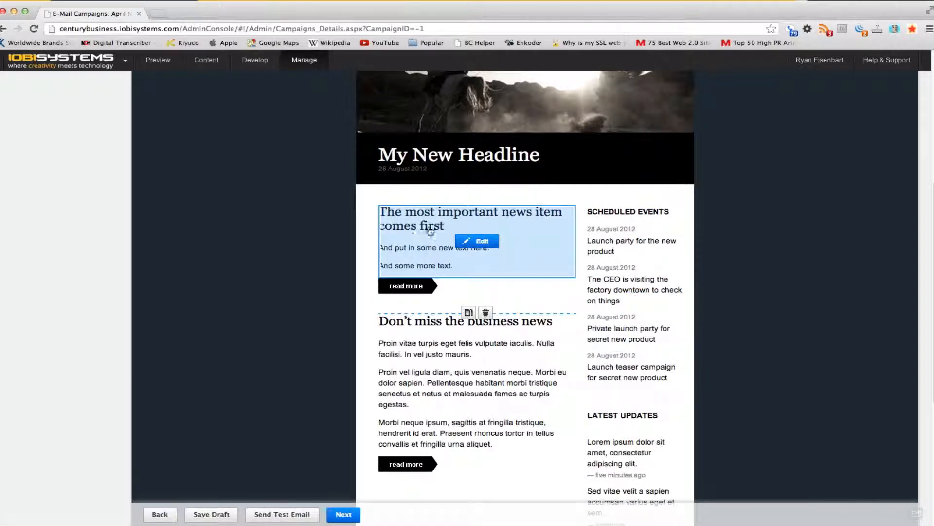
left_click(486, 312)
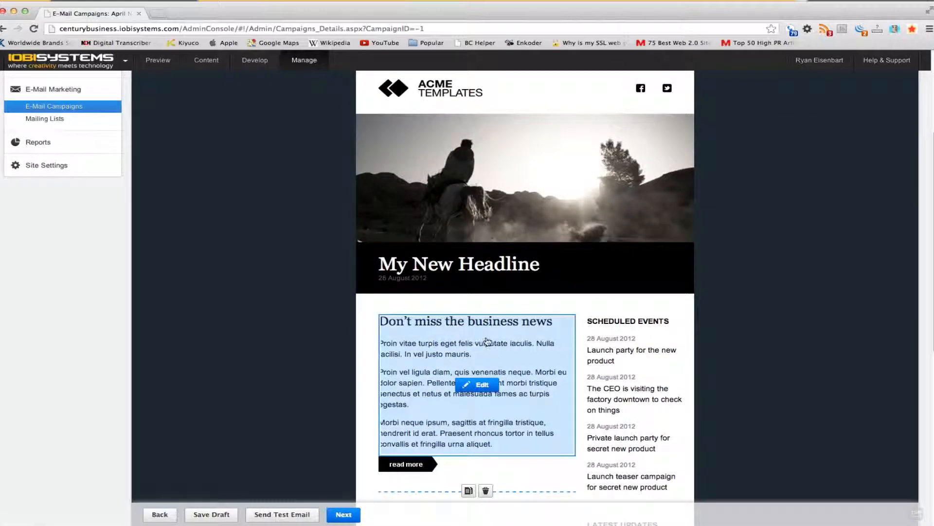
Delete the Latest Updates block from the sidebar and duplicate the "Don't miss the business news" article block.
scroll(494, 348, "down", 5)
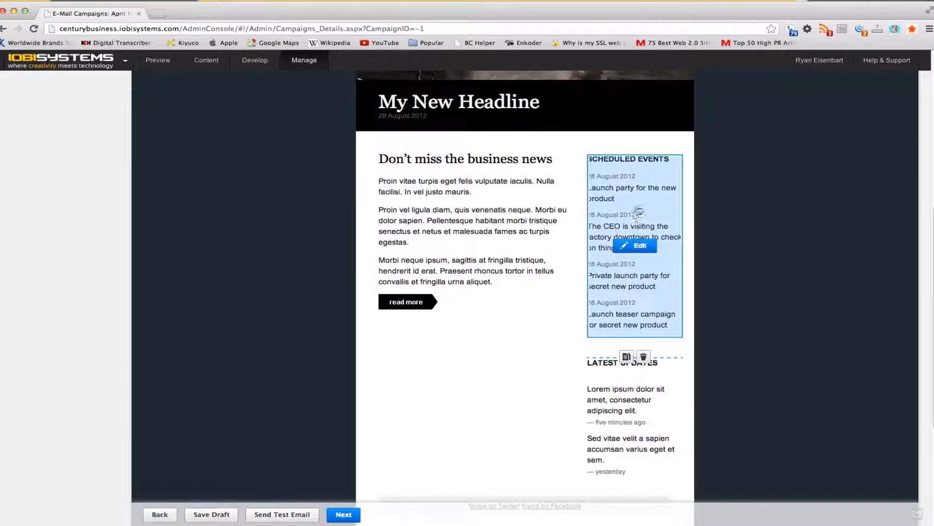
scroll(652, 321, "down", 2)
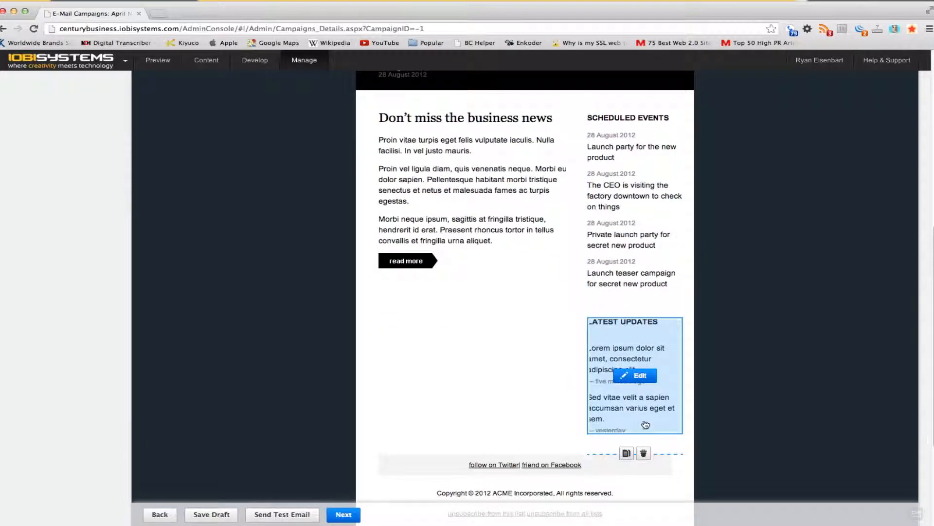
left_click(644, 454)
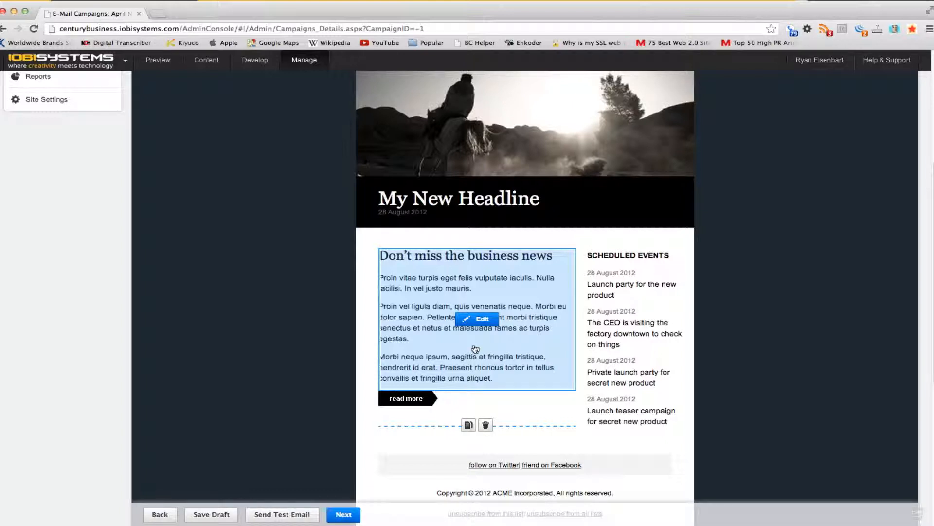
left_click(469, 426)
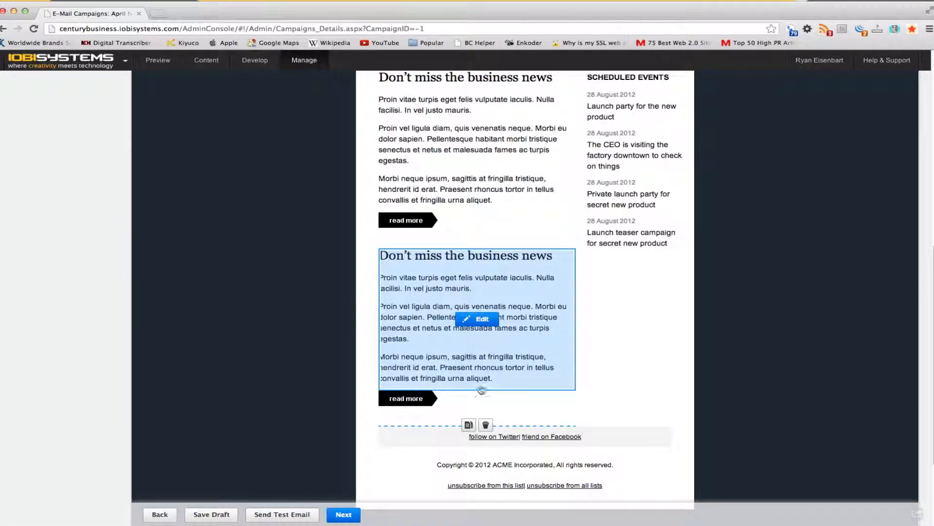
Review the edited newsletter from its header image and headline down to the article blocks, sidebar and footer.
scroll(718, 383, "up", 5)
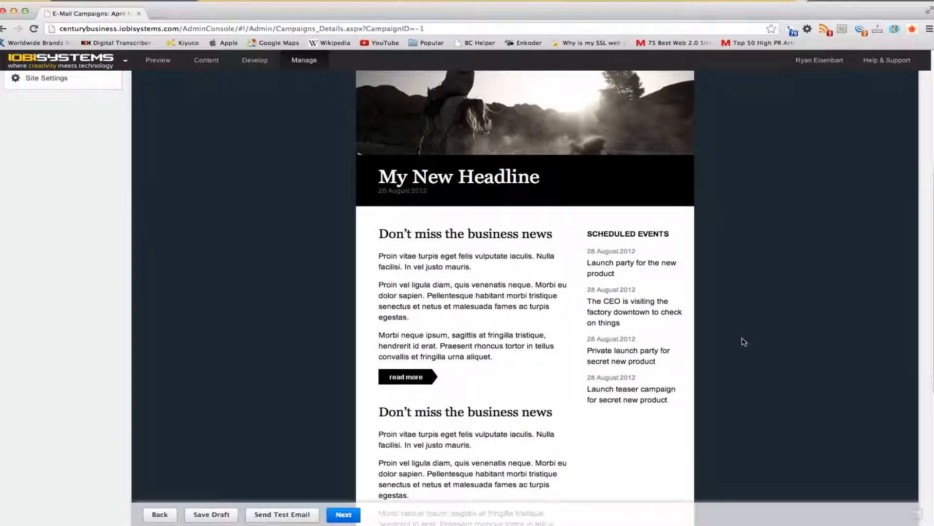
scroll(741, 340, "up", 5)
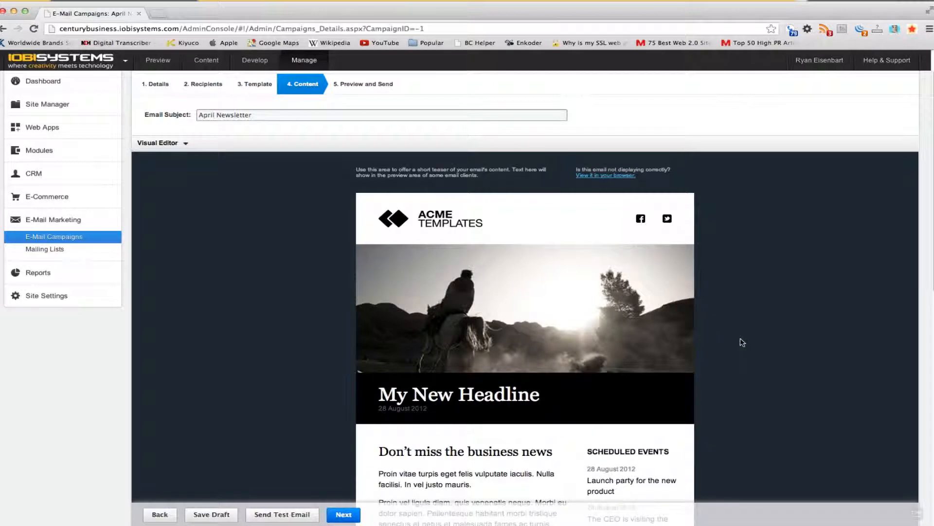
scroll(740, 338, "down", 3)
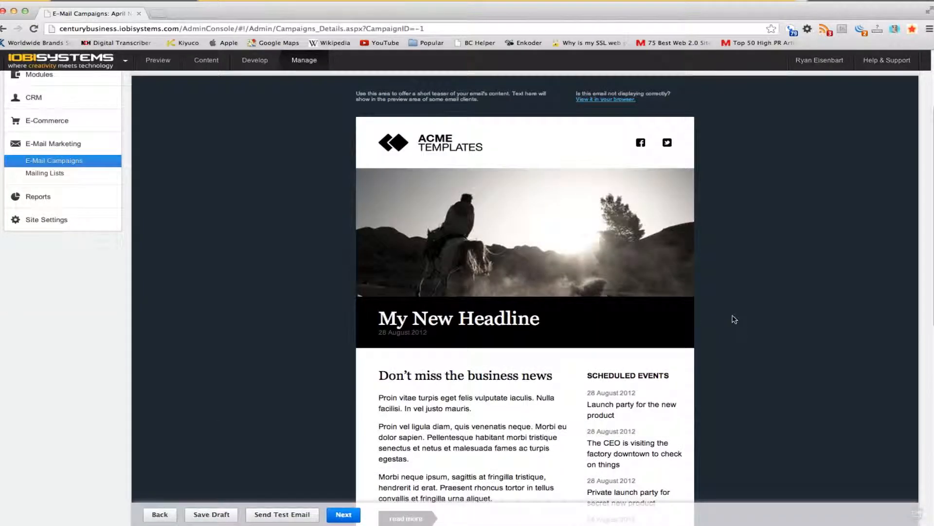
scroll(735, 319, "down", 3)
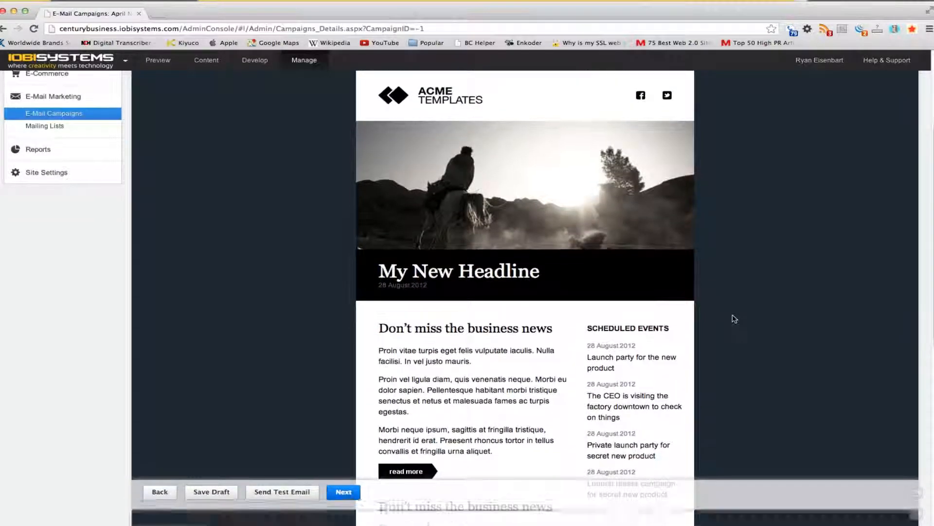
scroll(735, 318, "down", 9)
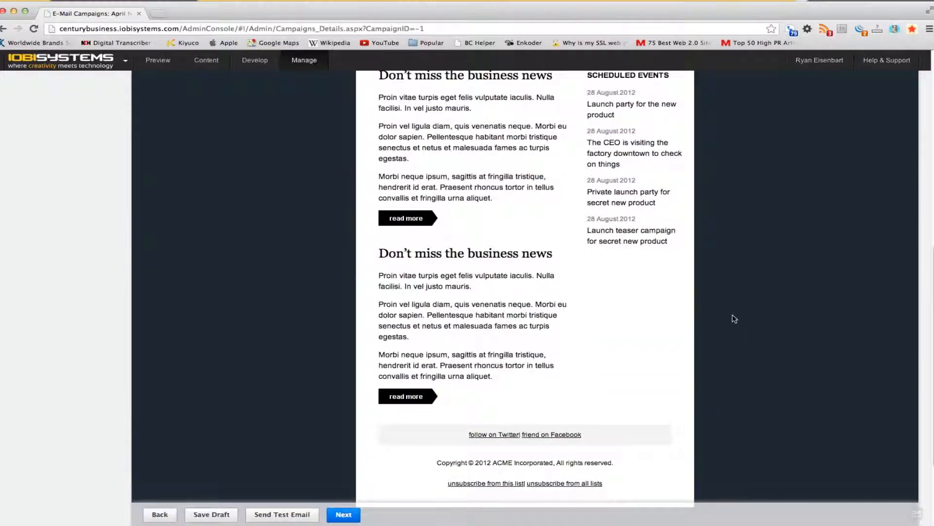
scroll(735, 318, "up", 4)
scroll(735, 319, "up", 6)
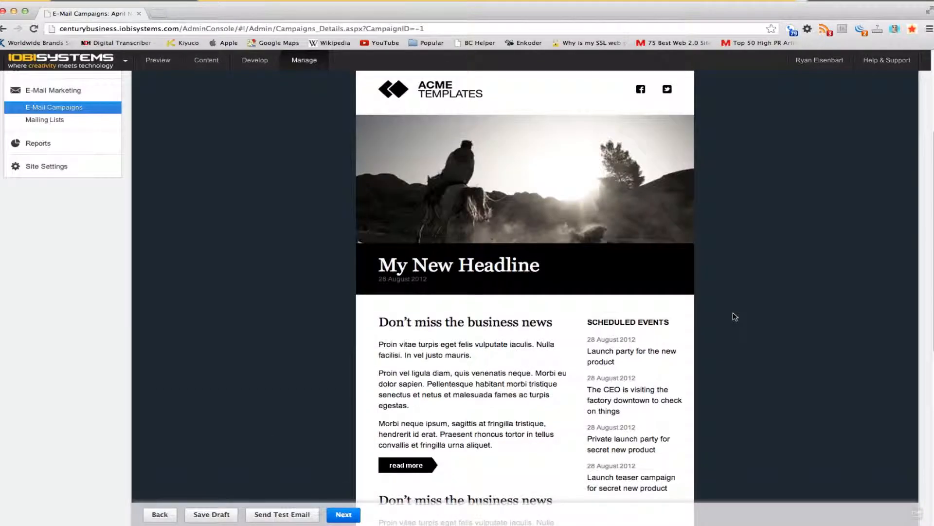
scroll(736, 316, "down", 1)
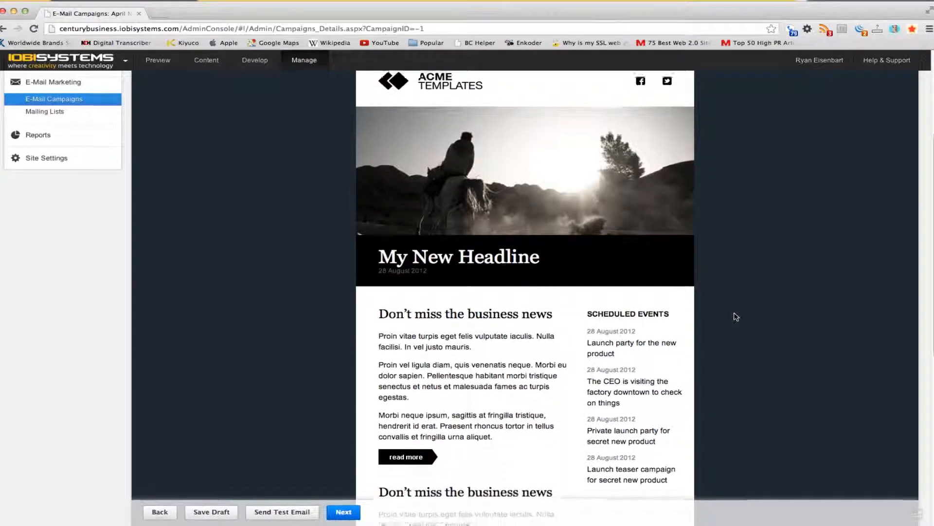
scroll(735, 317, "up", 2)
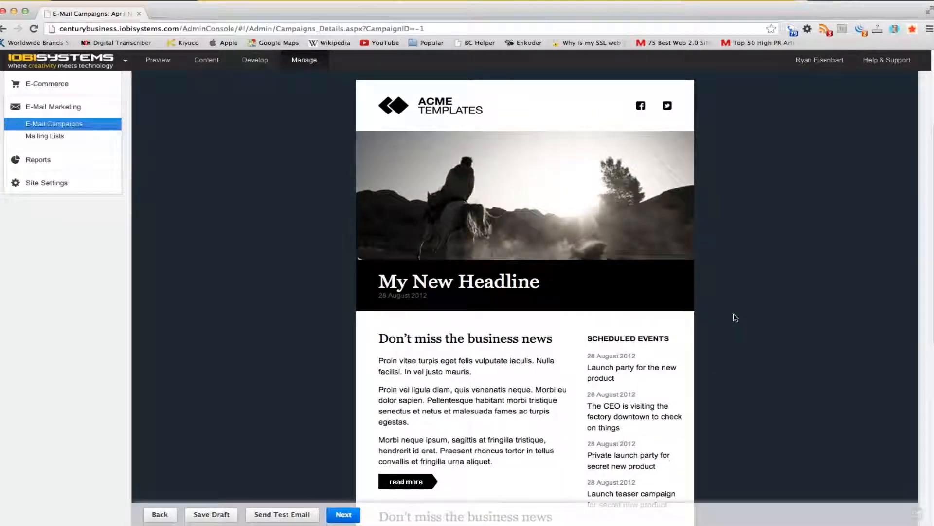
scroll(735, 318, "up", 3)
scroll(736, 322, "down", 1)
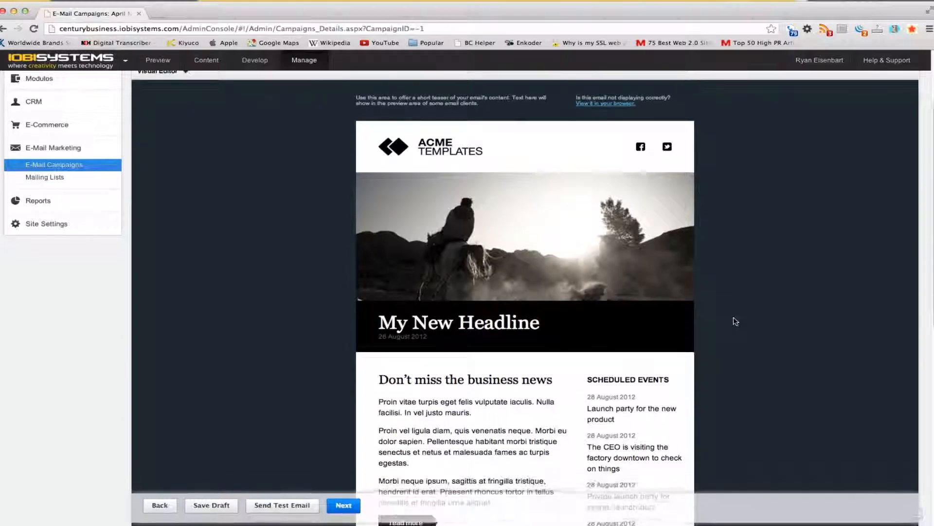
scroll(321, 182, "up", 3)
scroll(321, 181, "up", 2)
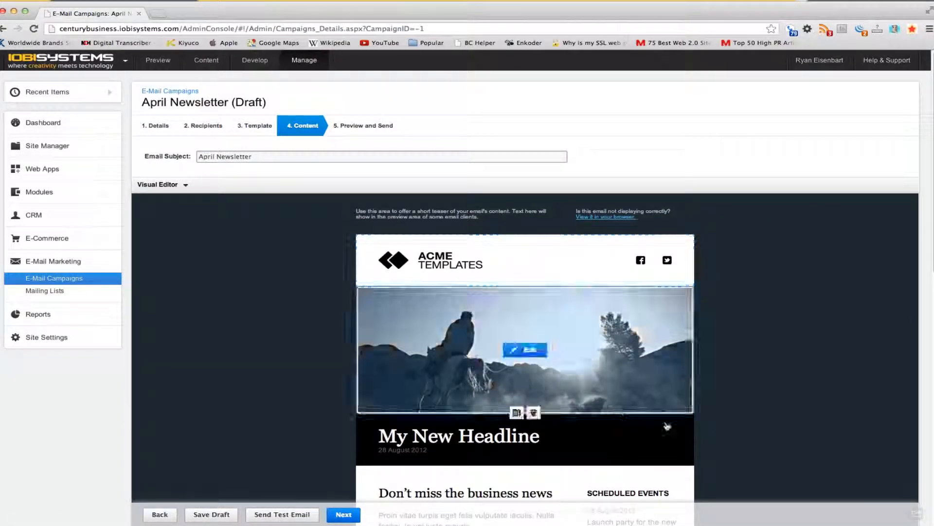
scroll(780, 328, "down", 5)
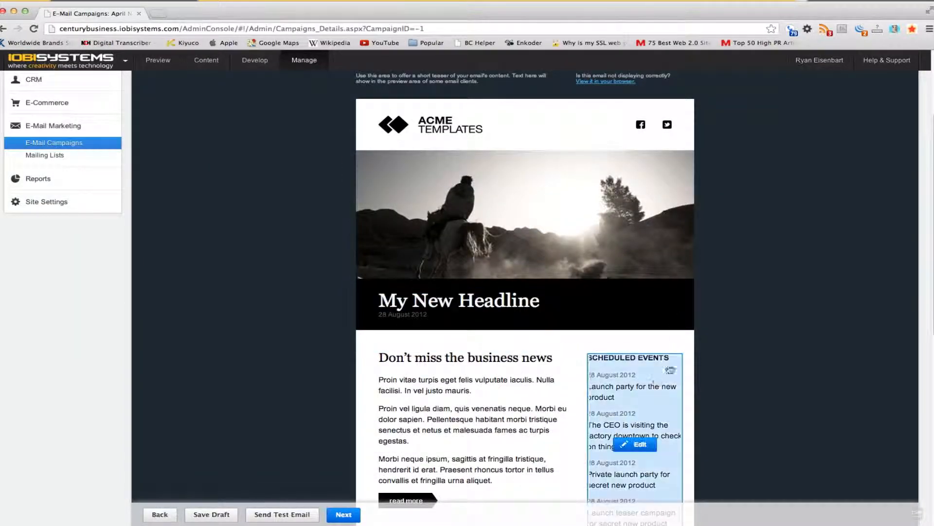
scroll(725, 402, "down", 1)
scroll(727, 406, "down", 5)
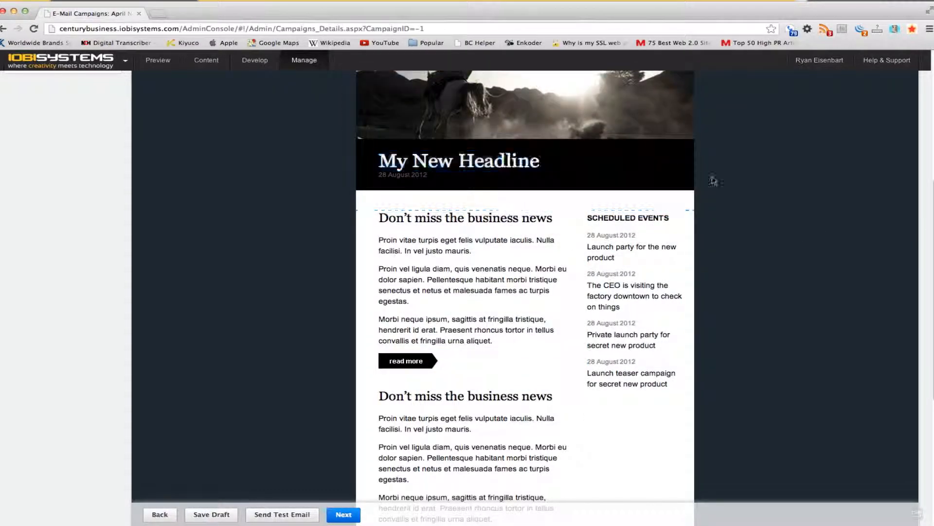
scroll(757, 218, "up", 3)
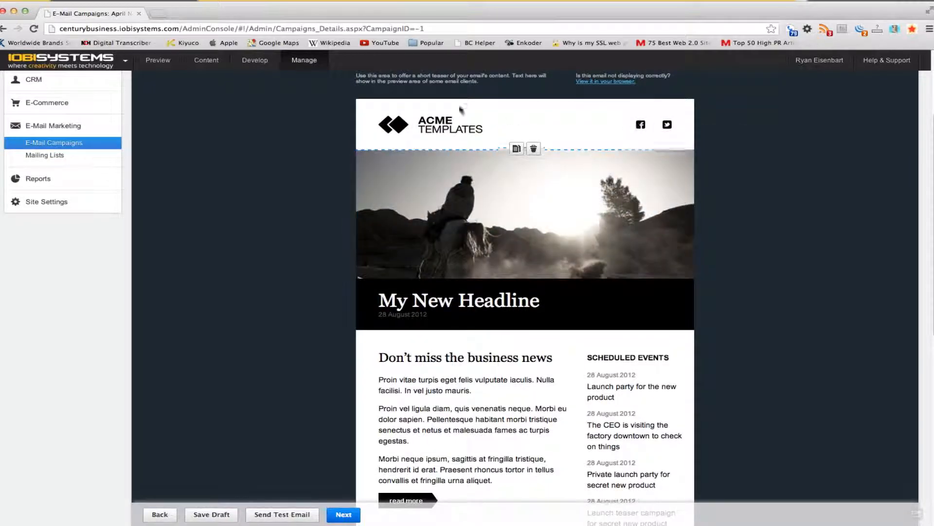
scroll(306, 301, "down", 2)
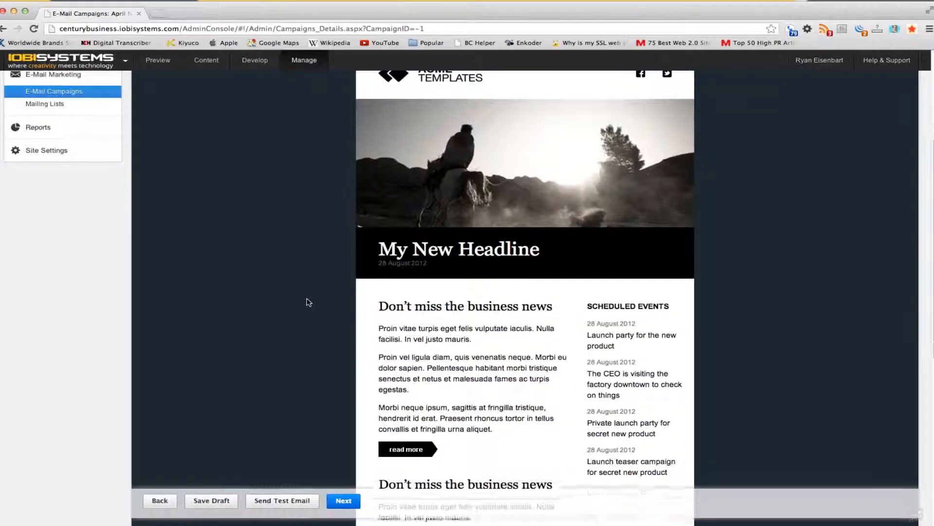
scroll(306, 302, "down", 2)
scroll(277, 290, "down", 2)
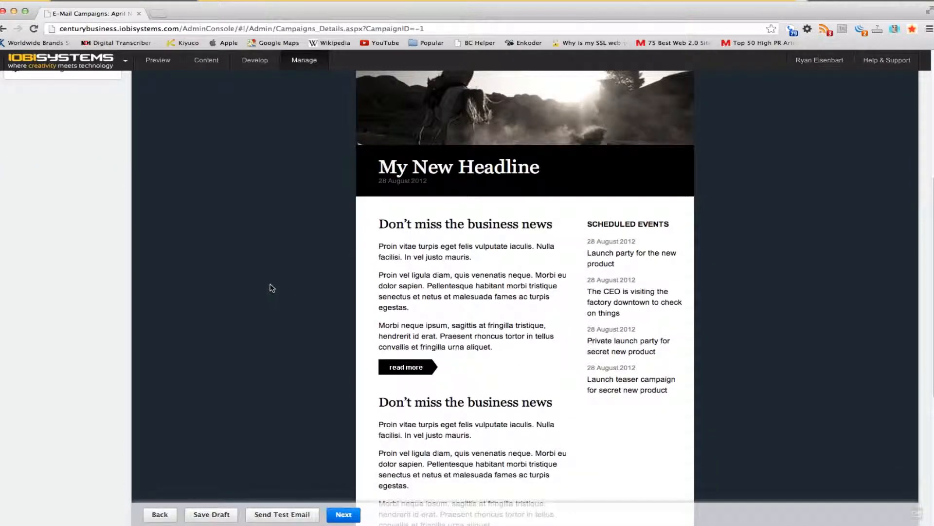
scroll(271, 288, "down", 6)
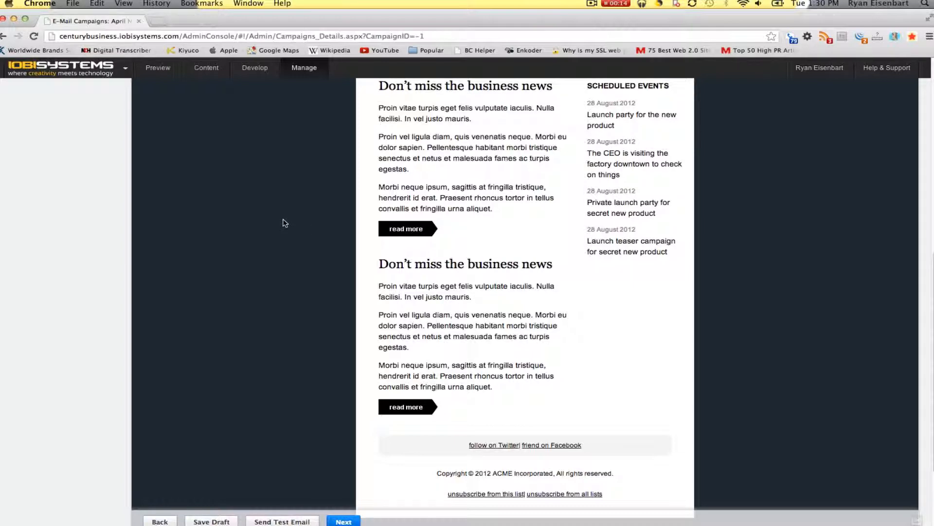
scroll(286, 223, "up", 10)
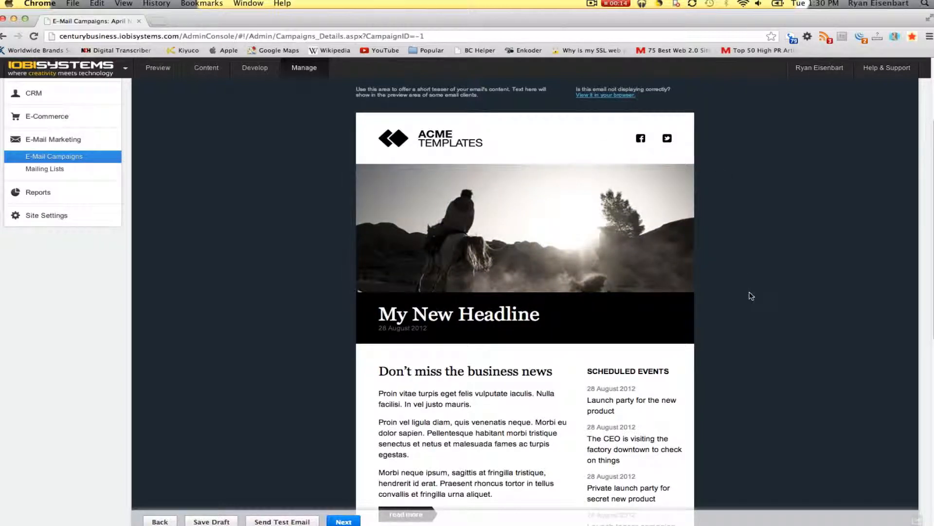
scroll(751, 296, "down", 3)
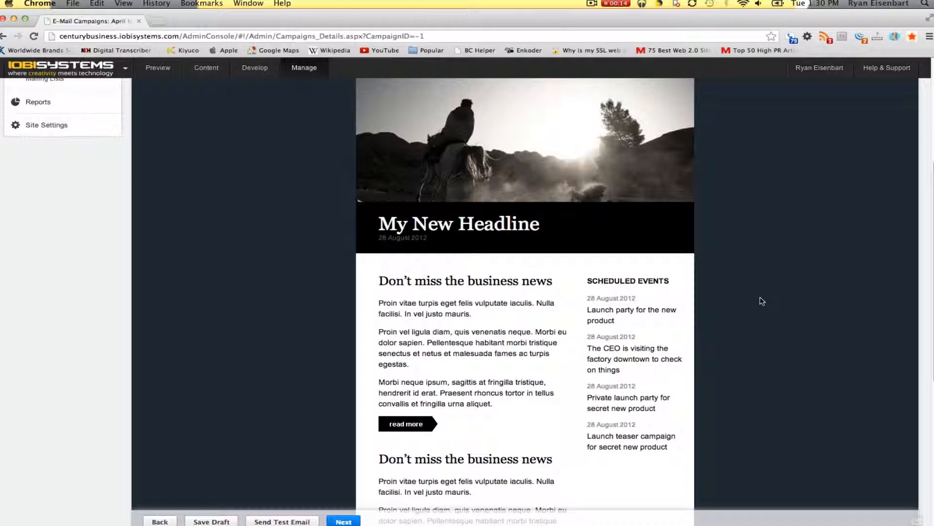
scroll(762, 300, "up", 3)
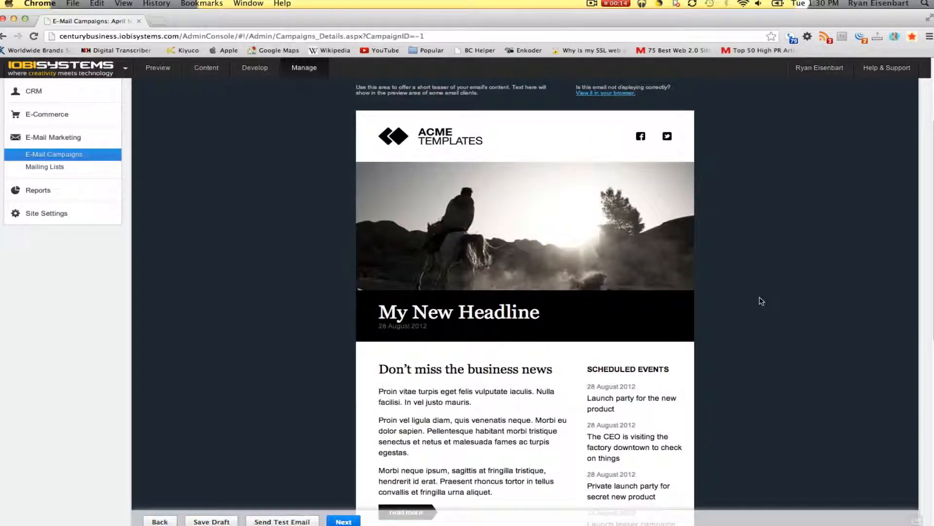